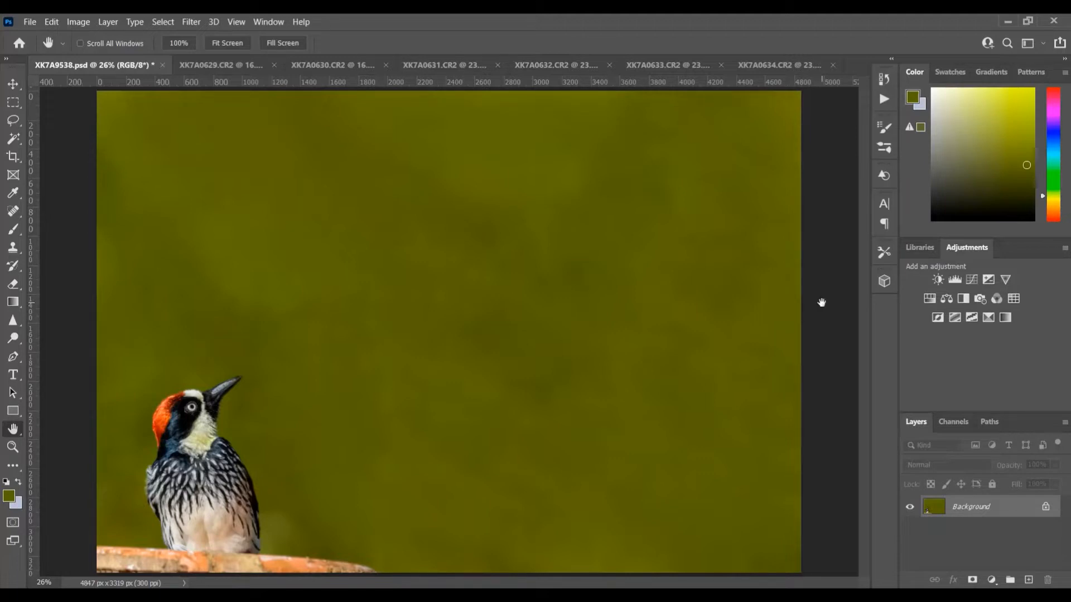
Step: Review the woodpecker image XK7A9538.psd and the open vulture photos XK7A0629 through XK7A0633
click(239, 68)
click(337, 67)
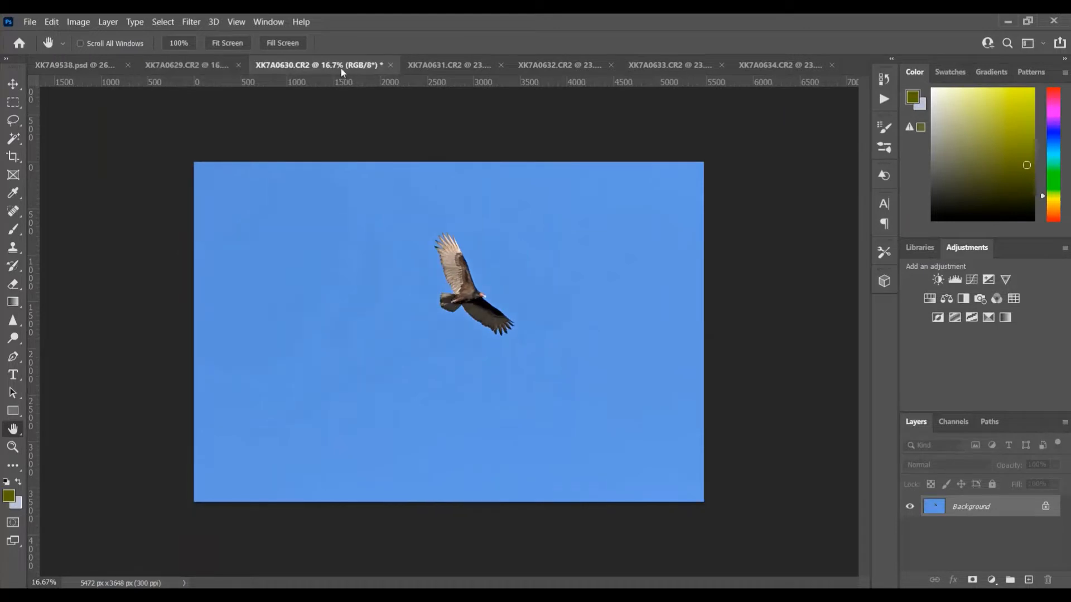
click(460, 69)
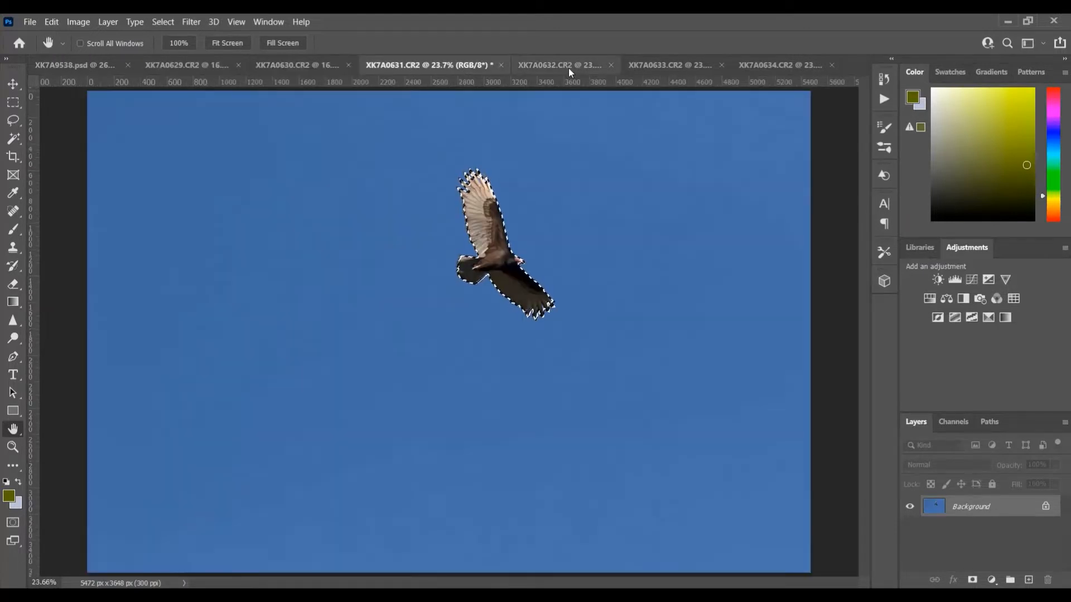
click(605, 67)
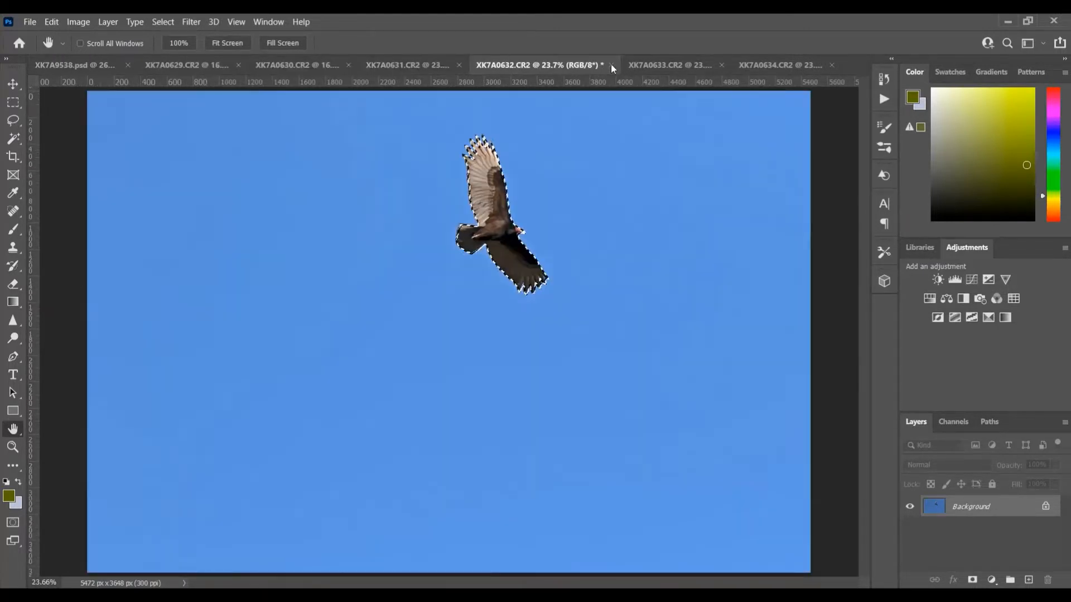
click(670, 65)
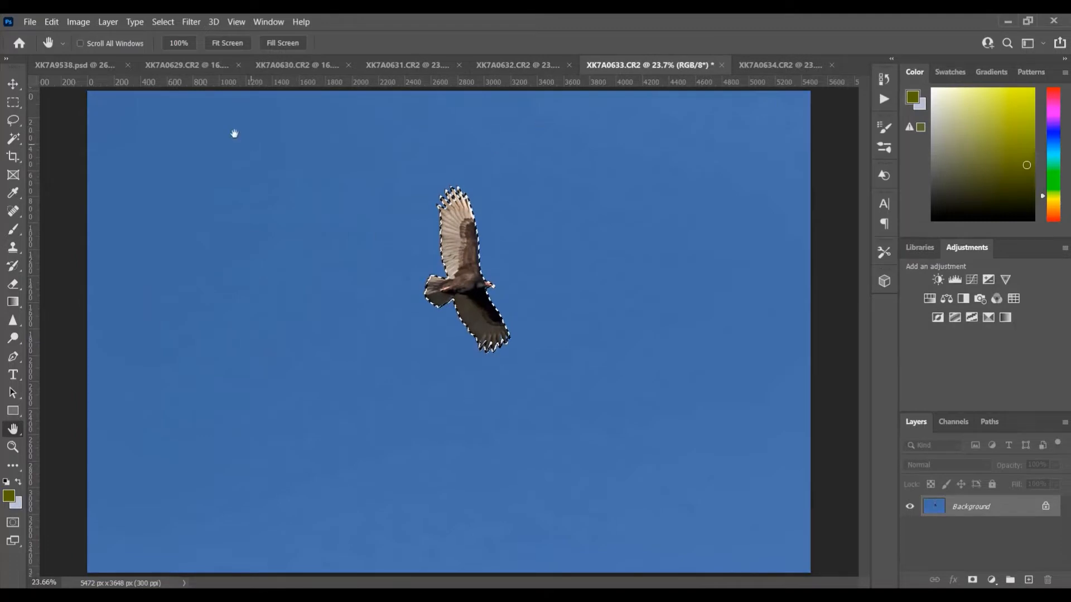
click(85, 64)
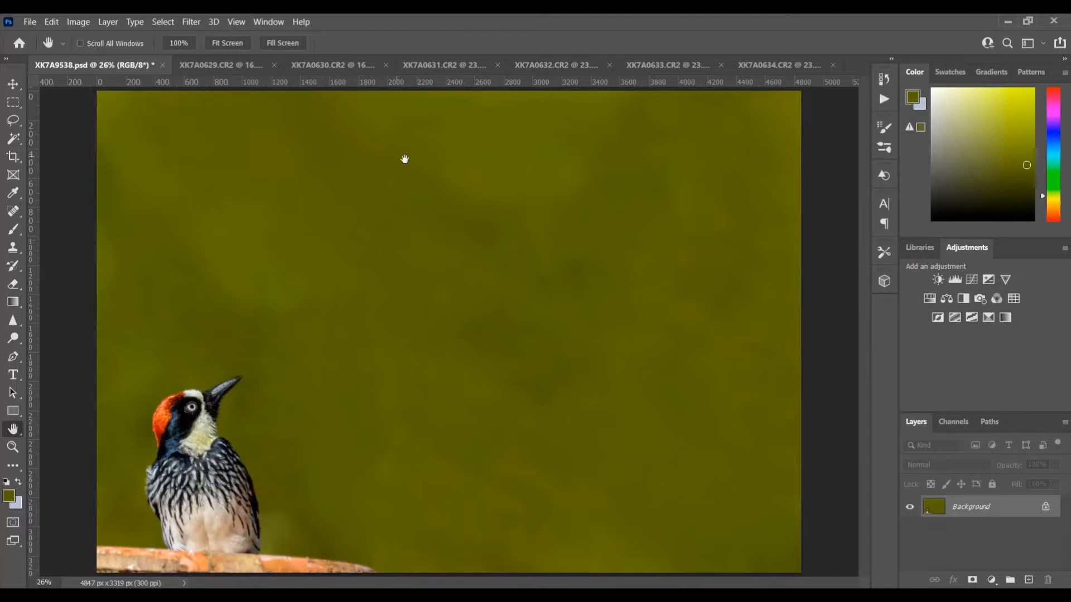
click(251, 67)
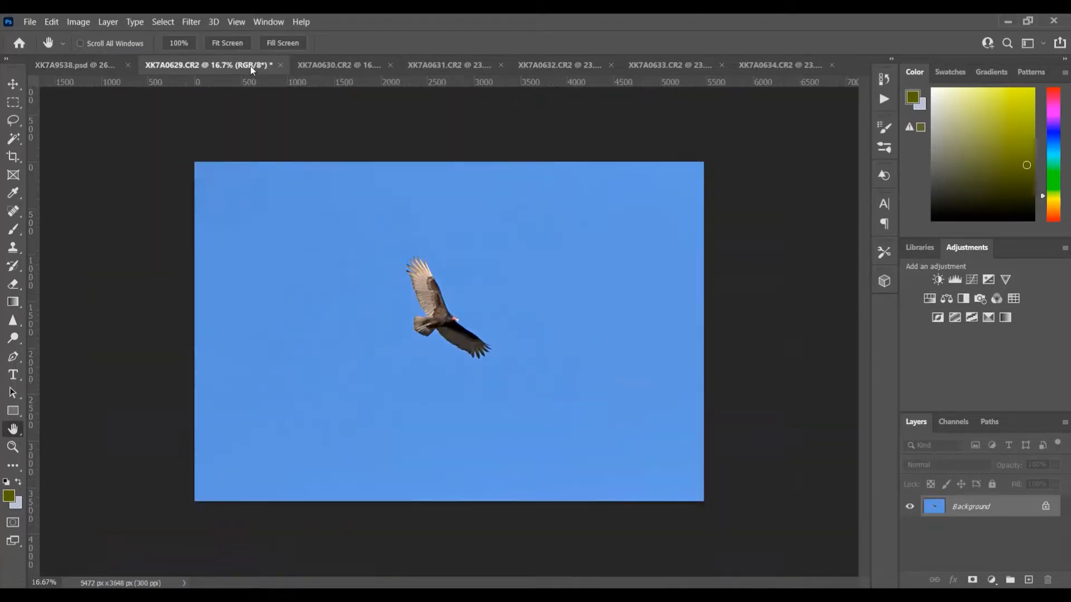
click(330, 65)
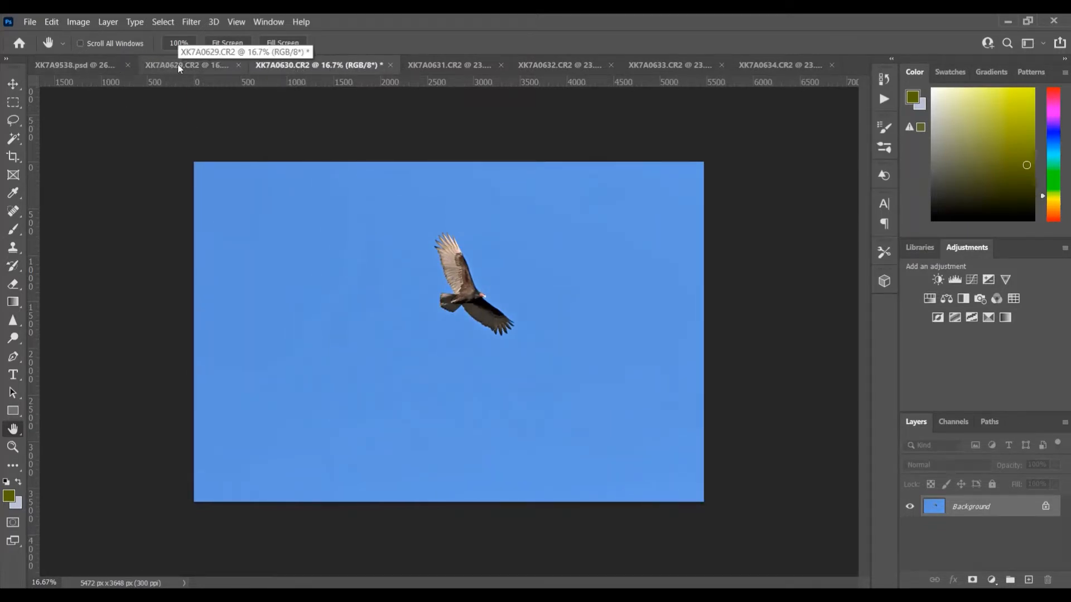
click(93, 64)
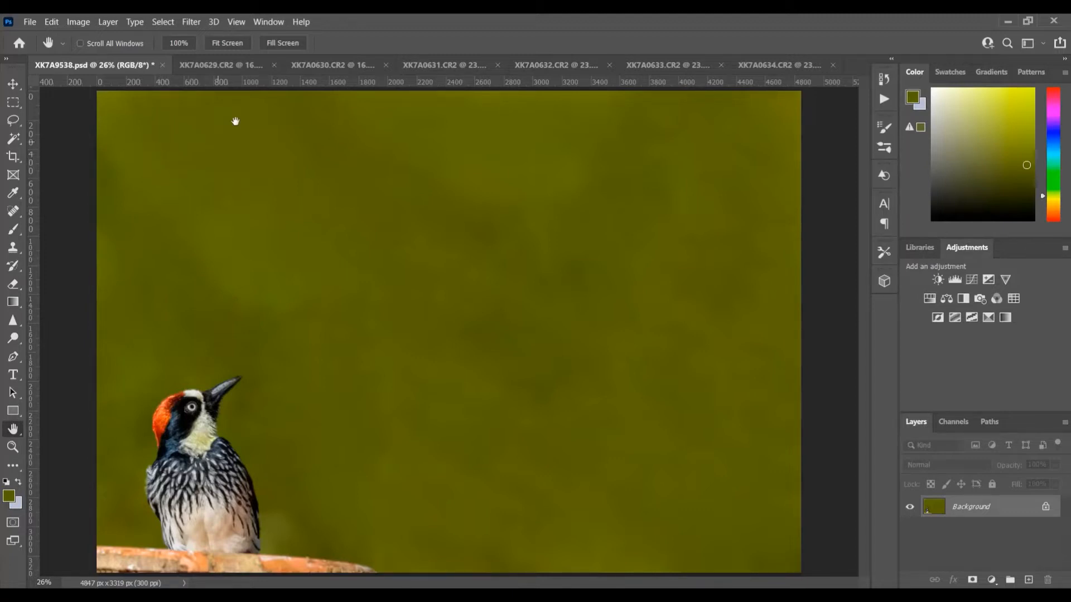
Step: In XK7A0629.CR2, start Select and Mask, select the flying vulture as the subject and apply Refine Hair
click(235, 65)
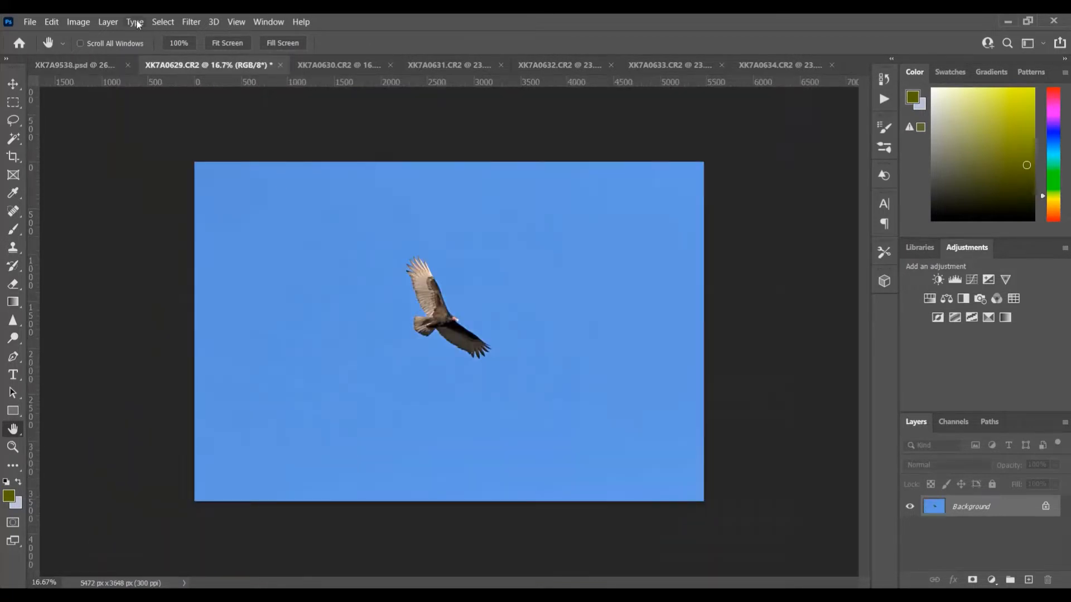
click(158, 22)
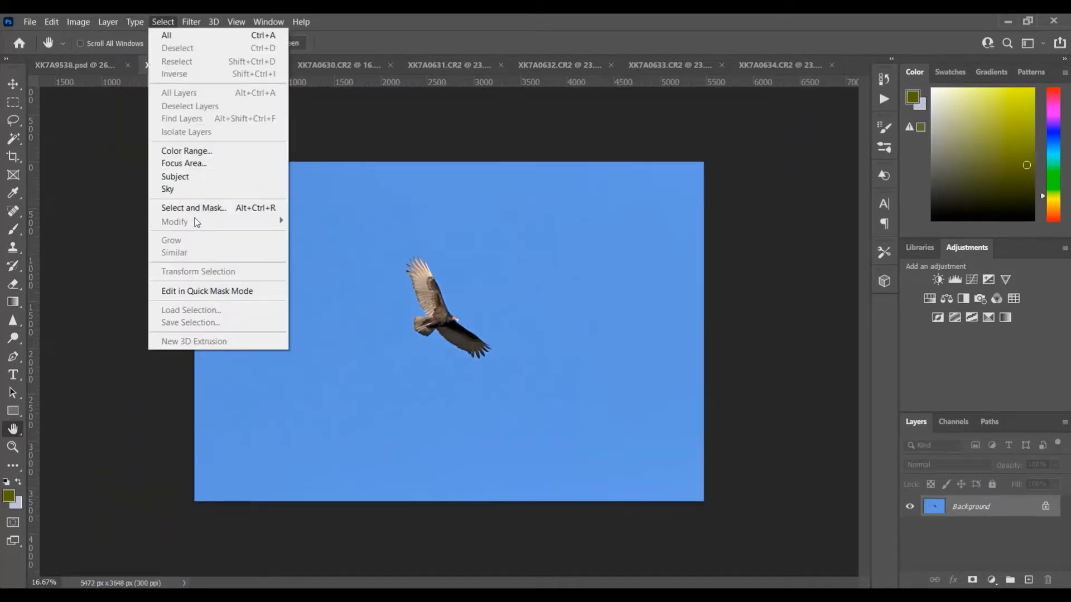
click(199, 207)
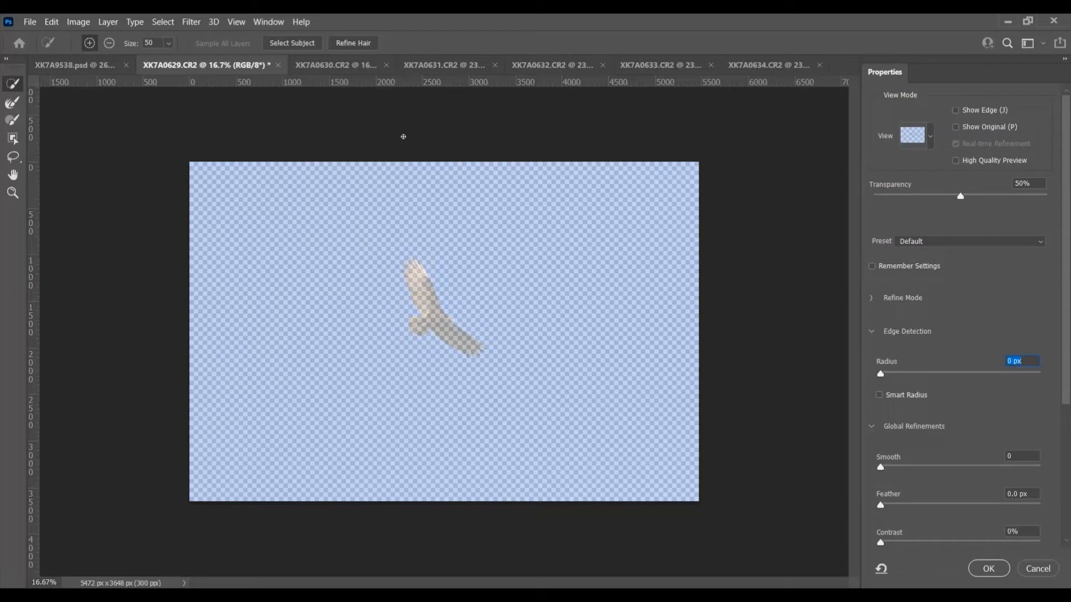
click(301, 44)
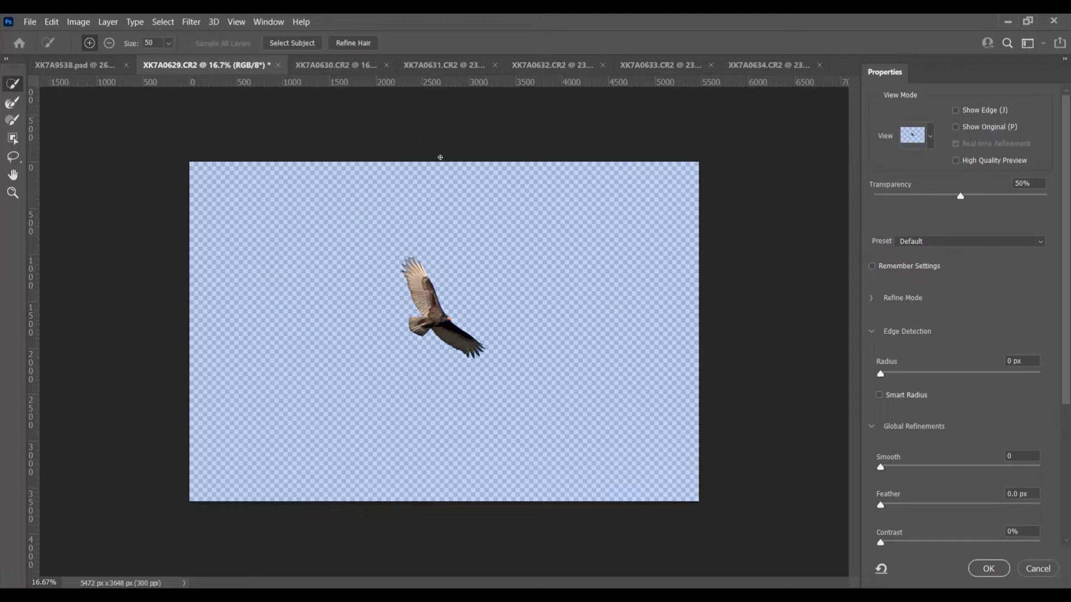
click(353, 43)
Step: Set the mask's edge radius to 1 px, smooth to 5, contrast to 4% and feather to 0.9 px
drag(880, 374, 887, 375)
drag(884, 470, 890, 470)
drag(881, 543, 887, 542)
drag(880, 505, 888, 505)
Step: Refine the mask between the feather tips of the vulture's upper wing with the Refine Edge Brush at size 35
key(ctrl+plus)
key(ctrl+plus)
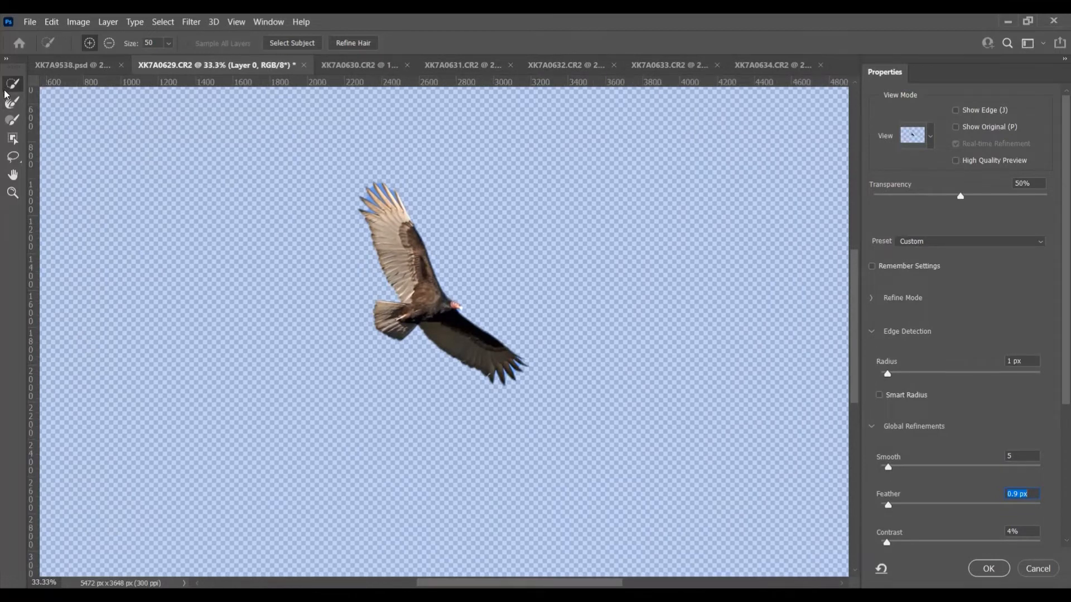
click(12, 102)
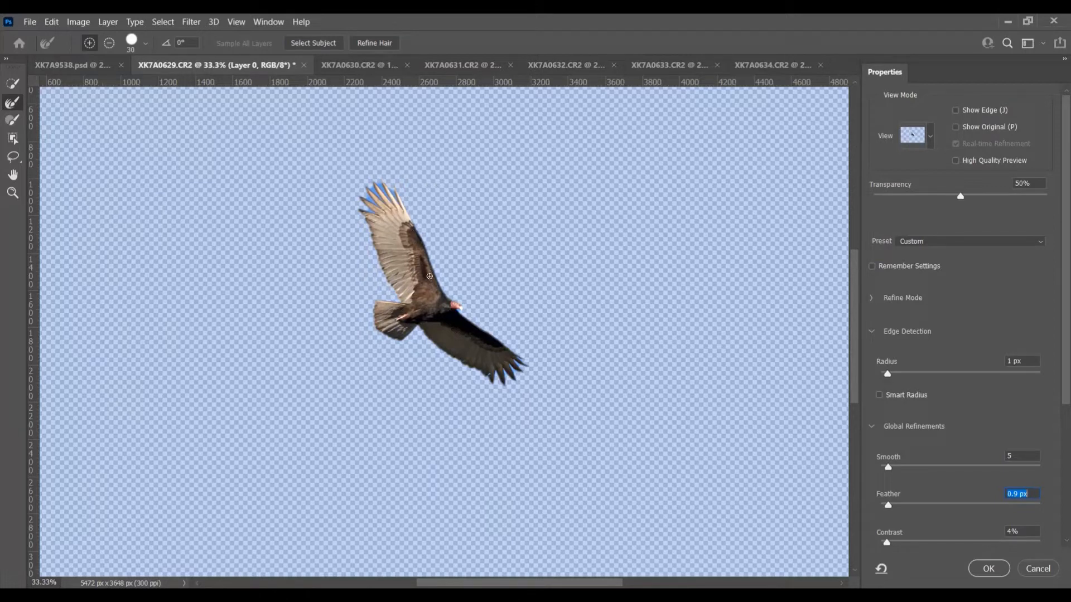
key(bracketright)
click(381, 181)
click(378, 184)
click(379, 201)
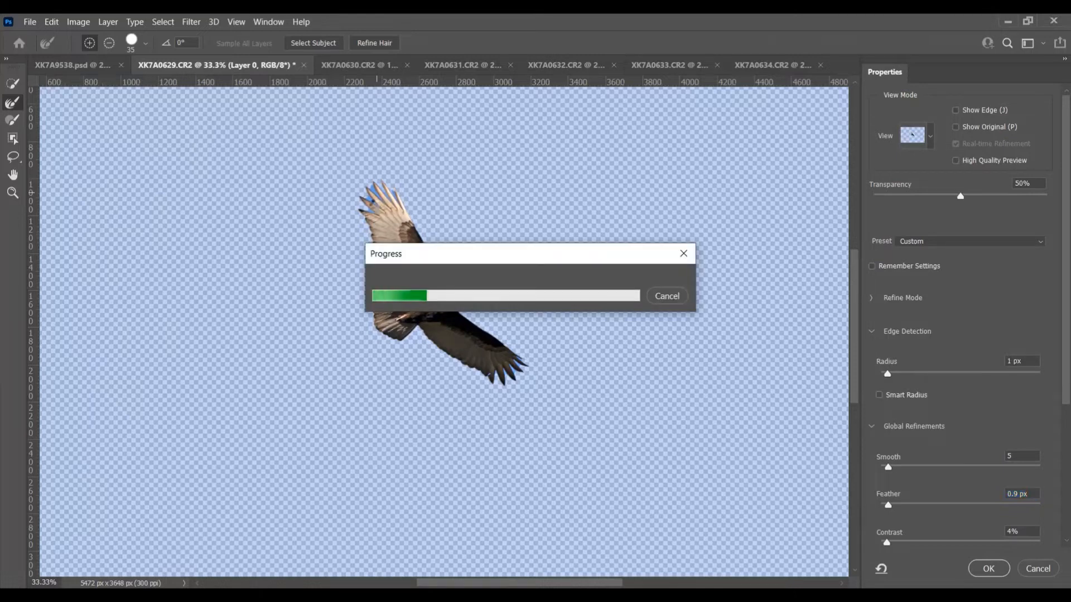
click(374, 210)
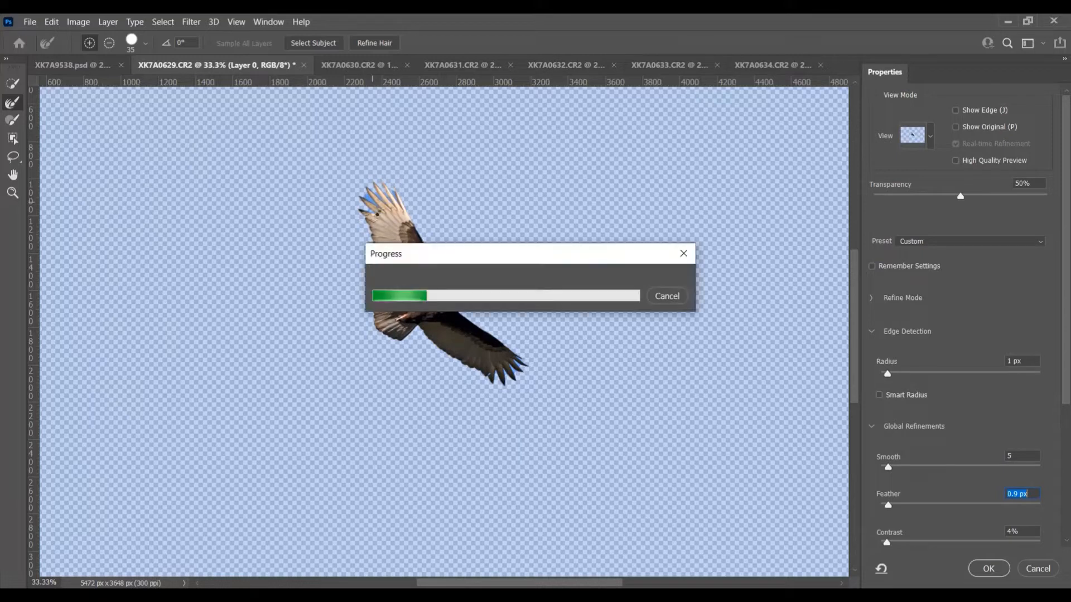
drag(374, 210, 365, 208)
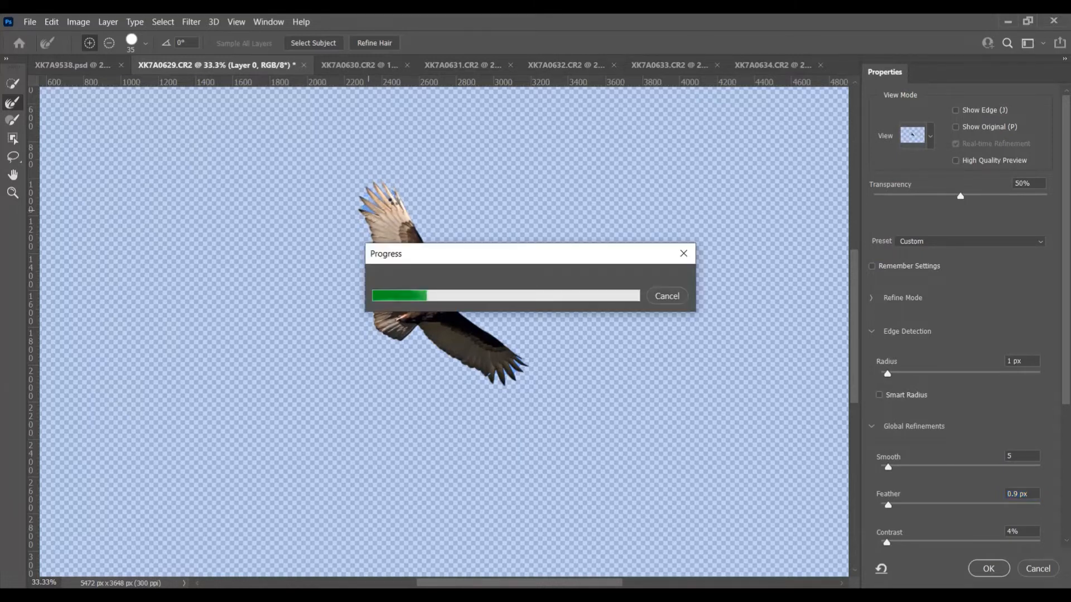
click(395, 195)
Step: Brush the edges between the lower wing's feather tips and apply the refined mask as a selection
click(498, 373)
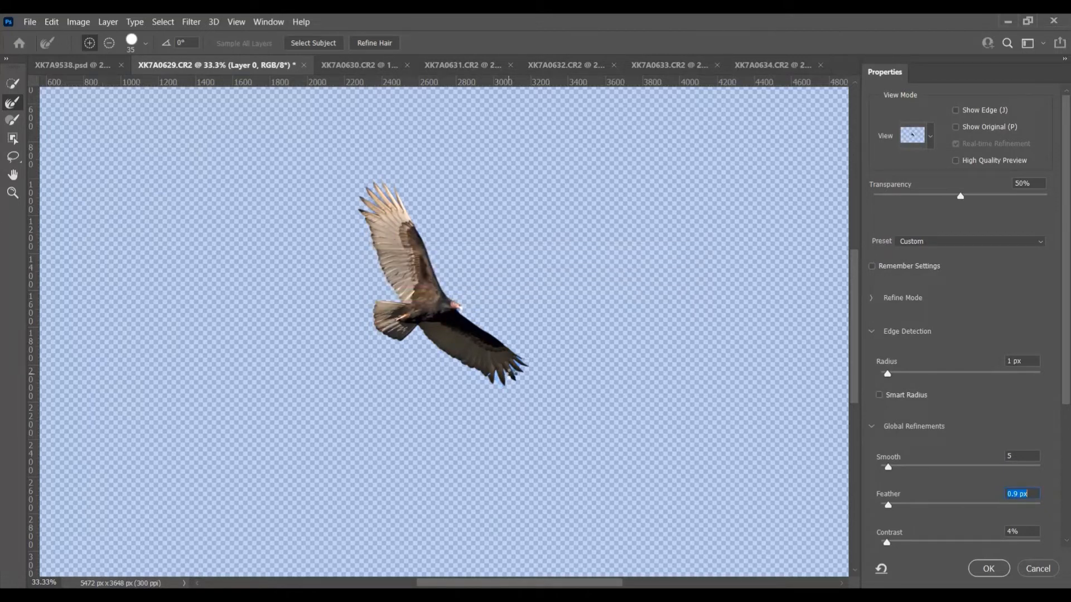
click(514, 370)
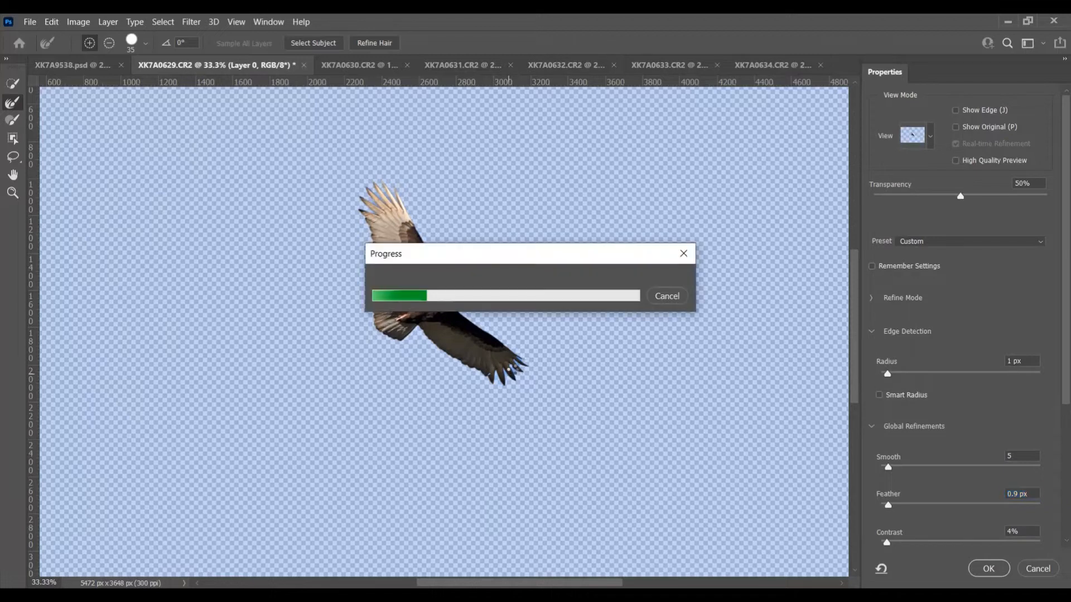
click(514, 370)
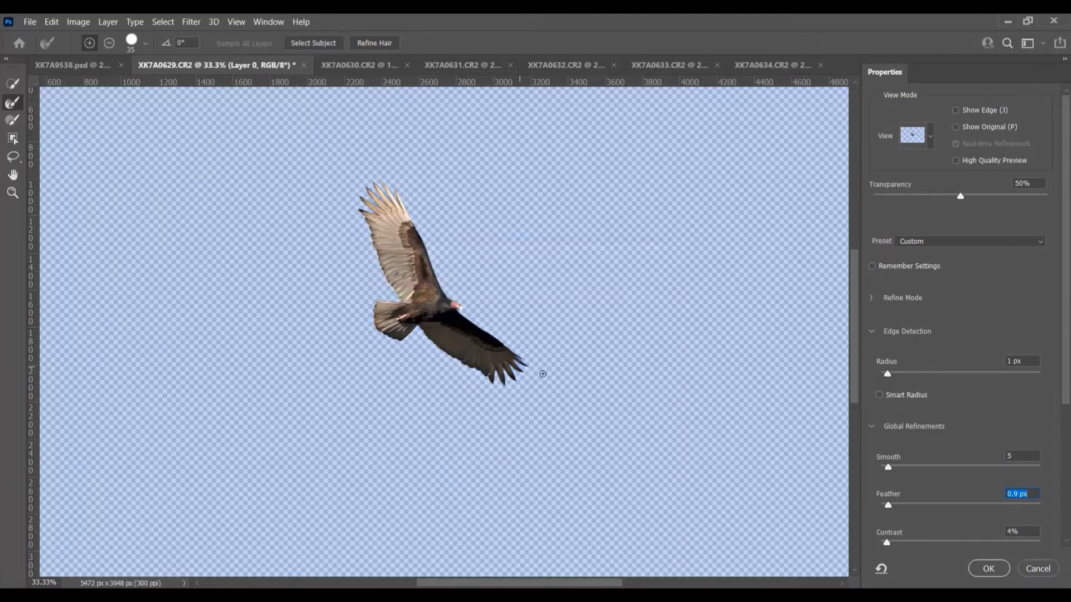
click(987, 568)
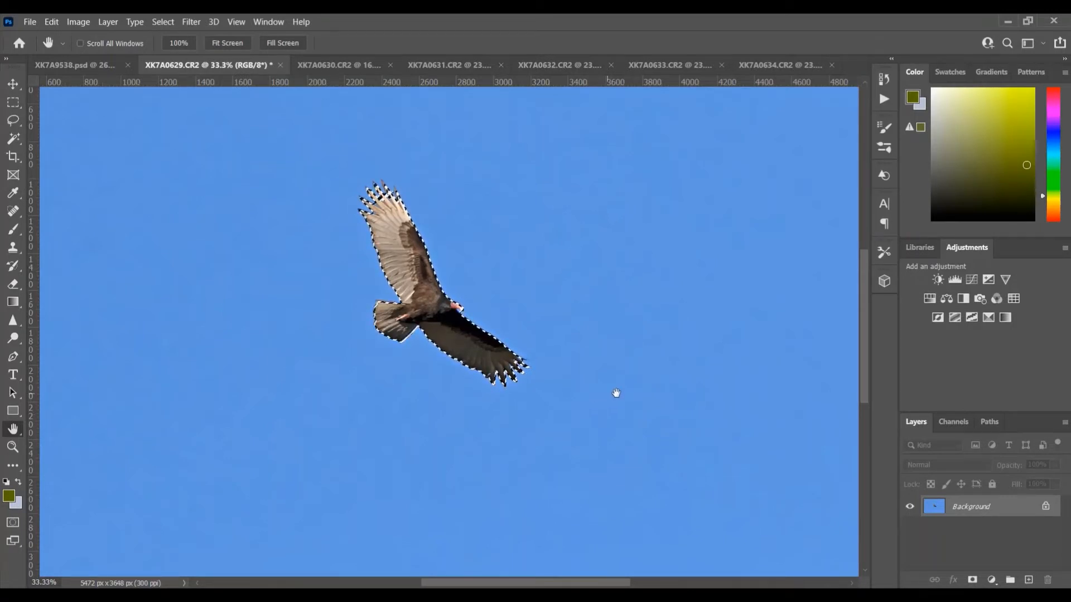
Step: Copy the selected vulture into XK7A9538.psd, scale it to 46.68% and place it above the woodpecker
click(95, 65)
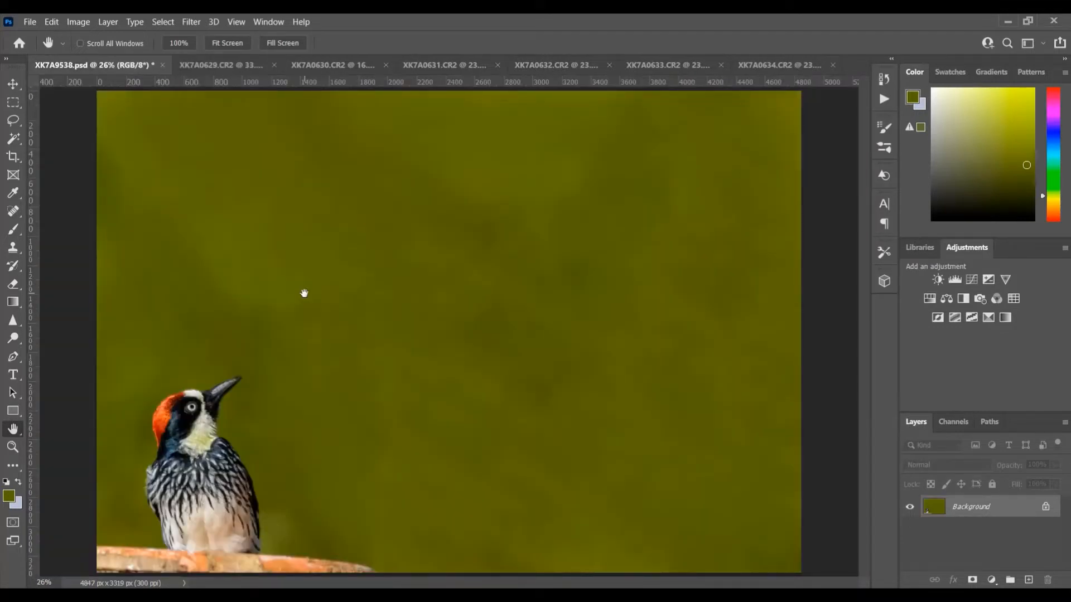
key(ctrl+v)
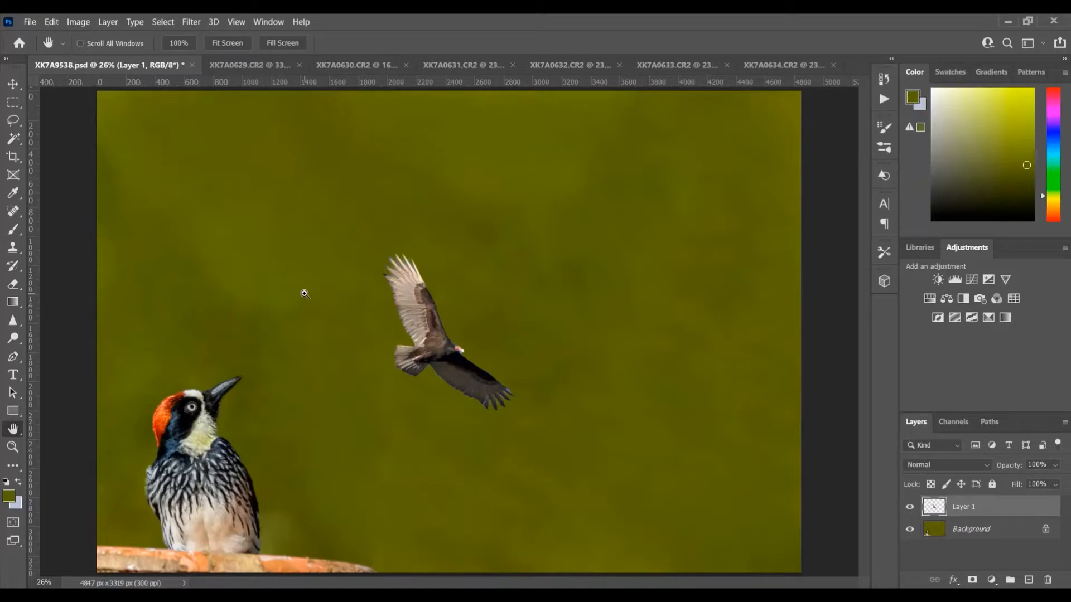
key(ctrl+t)
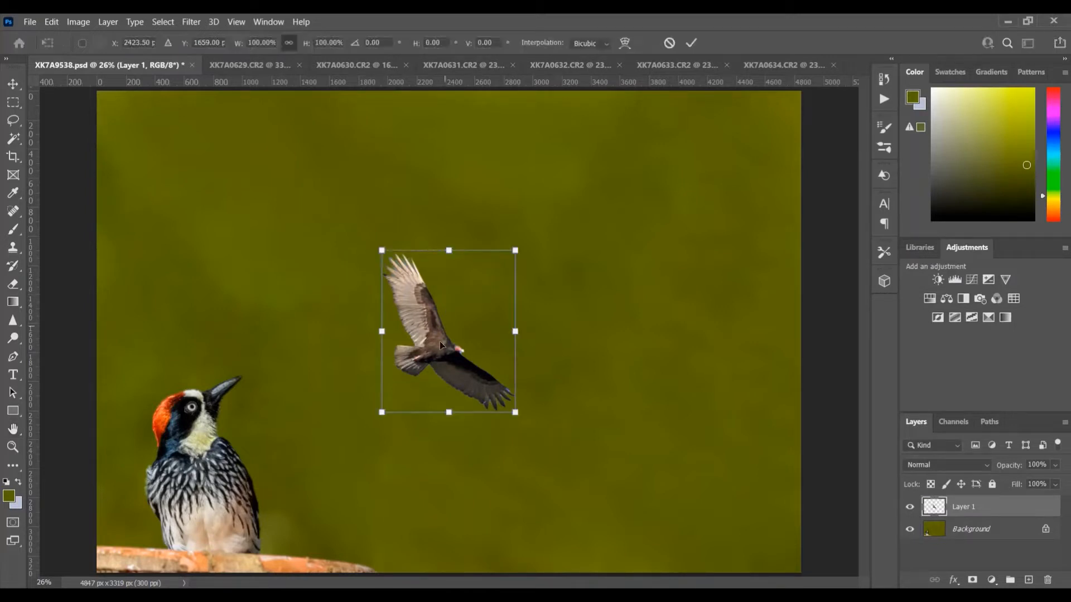
drag(411, 353, 260, 266)
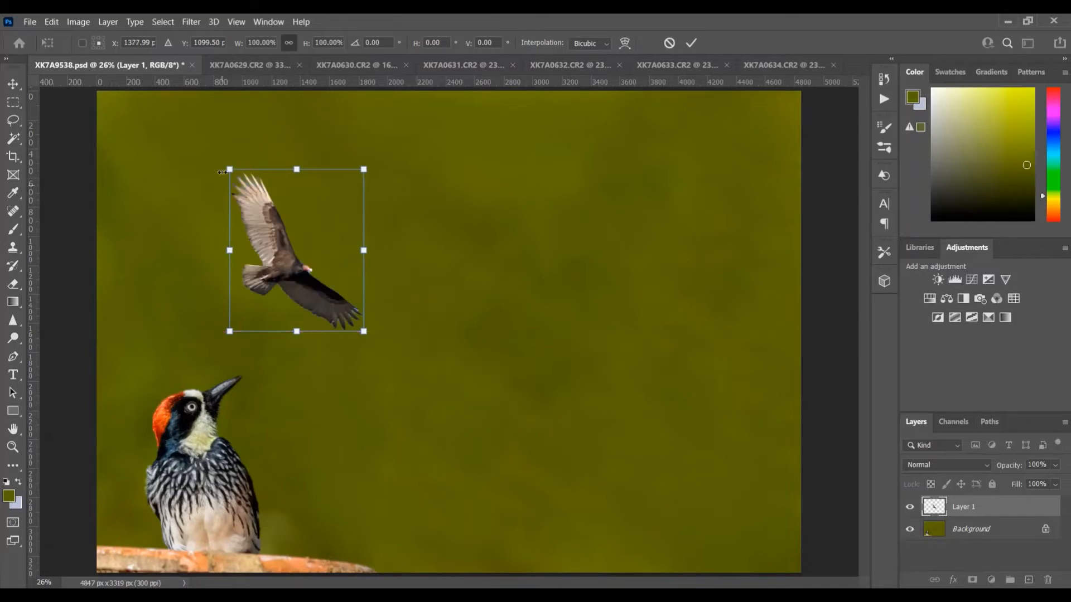
drag(229, 169, 248, 206)
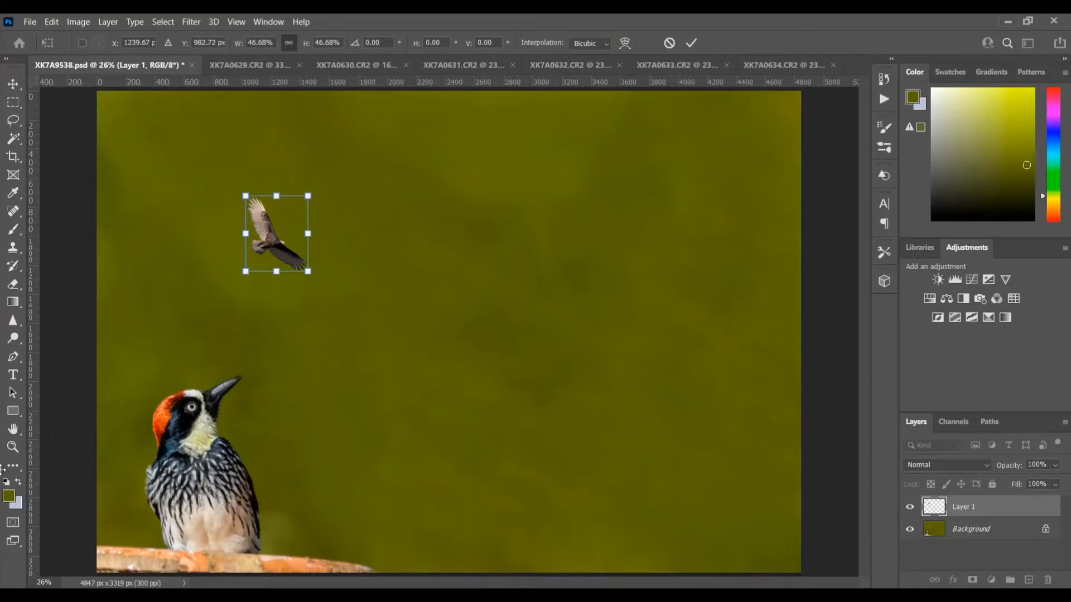
click(13, 429)
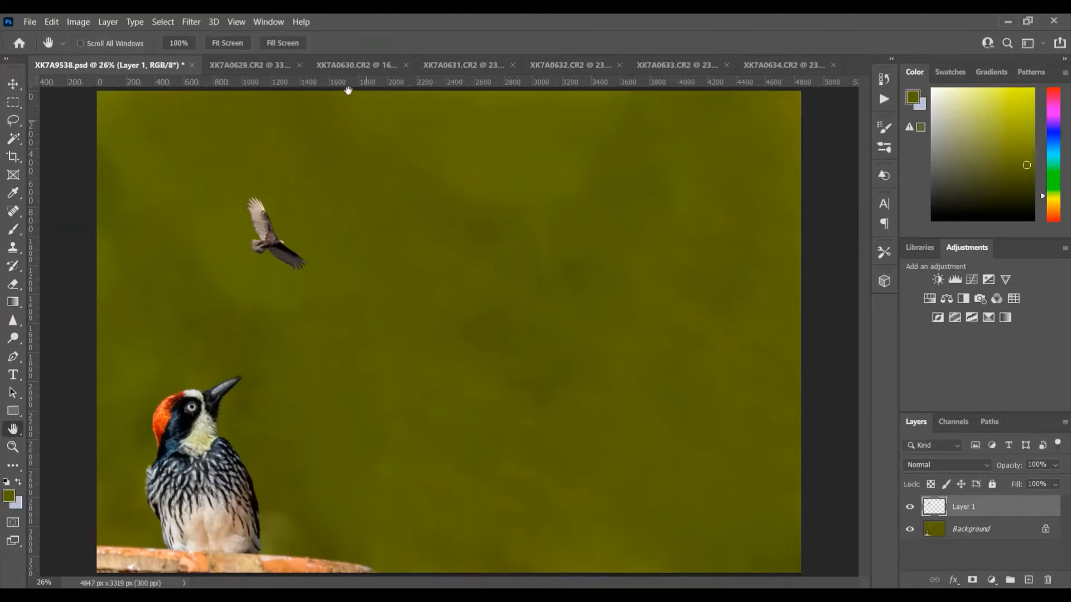
Step: Select the vulture in XK7A0630.CR2 with Select and Mask's Select Subject and Refine Hair, using a 2 px edge radius
click(362, 66)
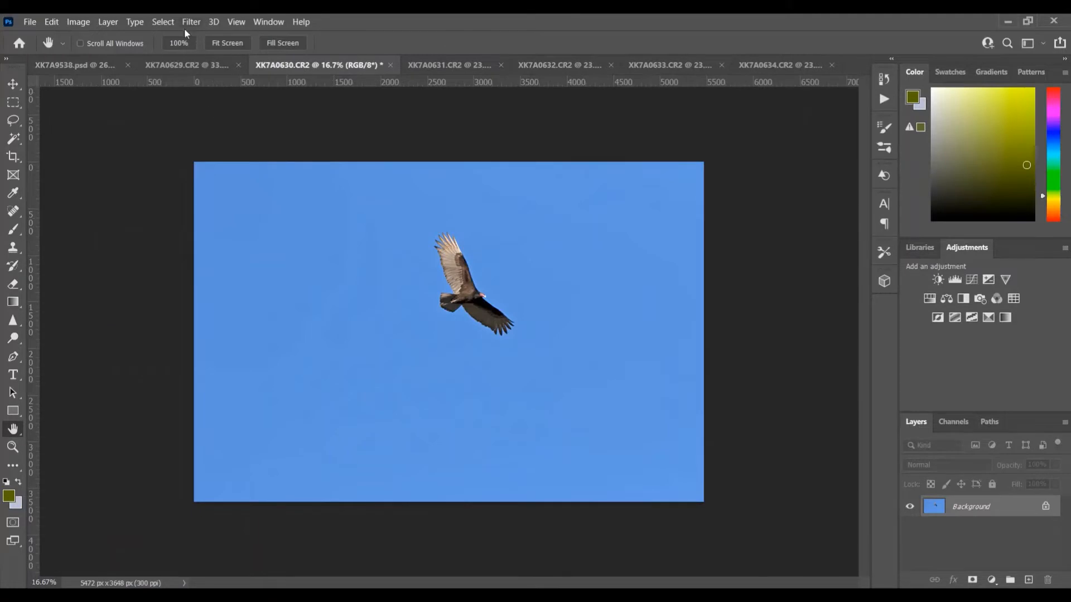
click(159, 22)
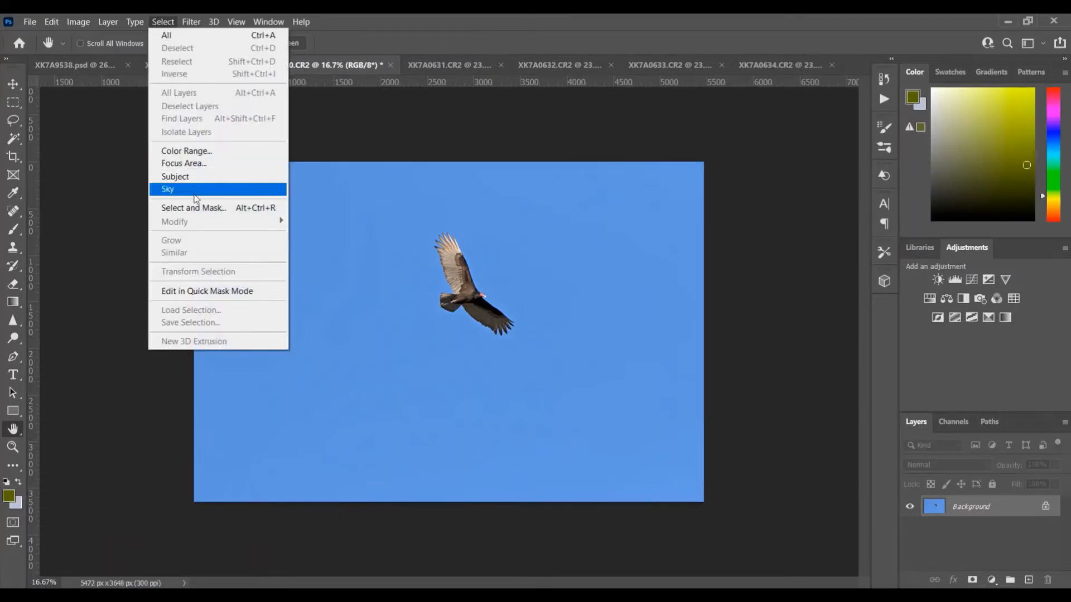
click(210, 207)
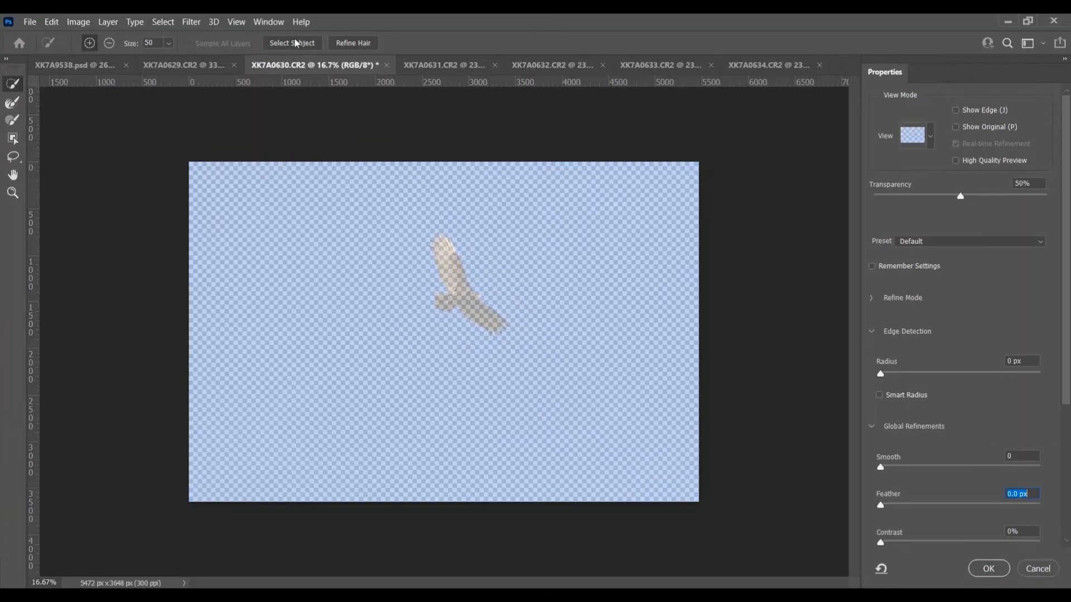
click(297, 43)
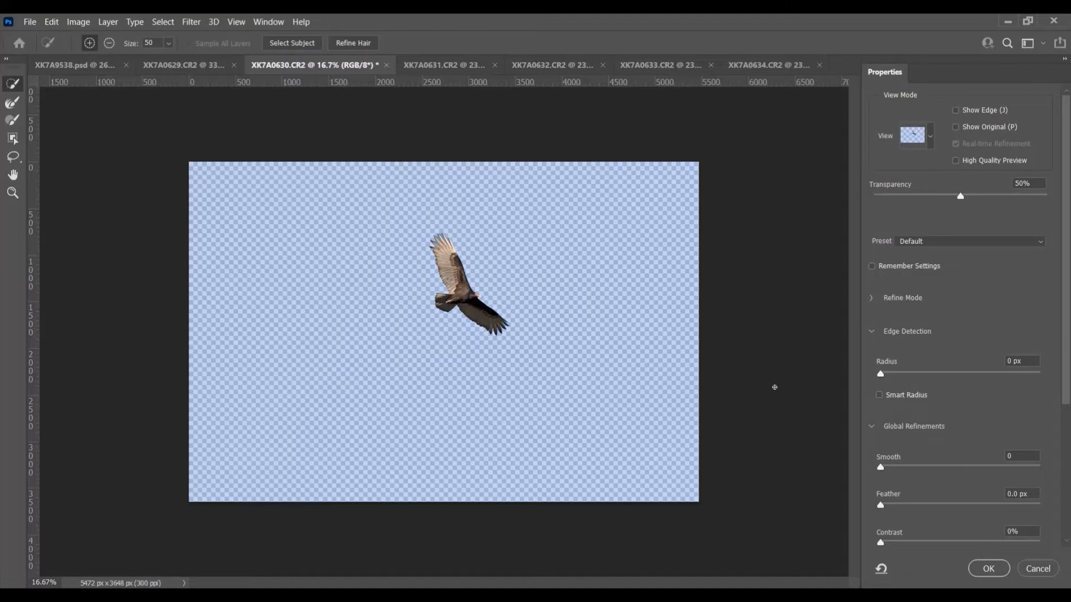
click(360, 44)
key(ctrl+plus)
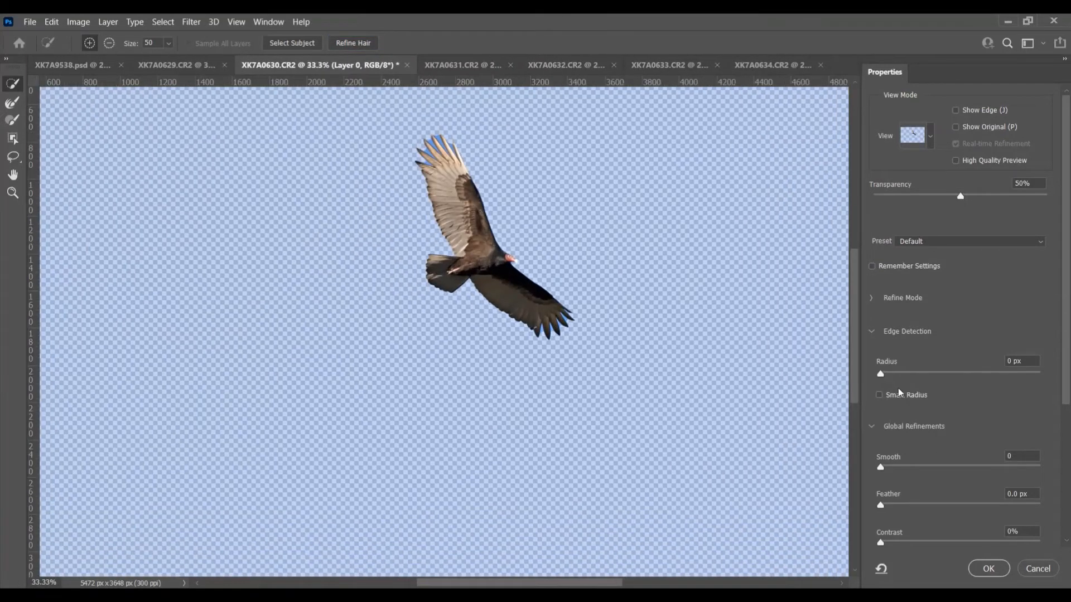
mouse_move(883, 379)
mouse_down()
mouse_move(983, 383)
mouse_move(896, 379)
mouse_up()
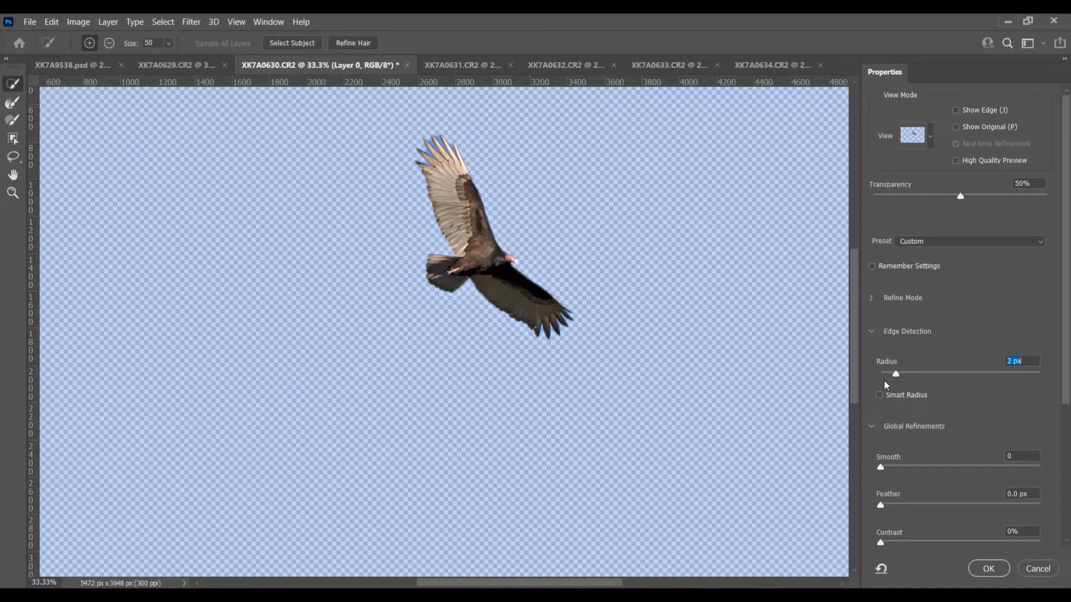
Step: Refine the mask around both wings' feather tips with the Refine Edge Brush at size 35 and apply it as a selection
click(12, 104)
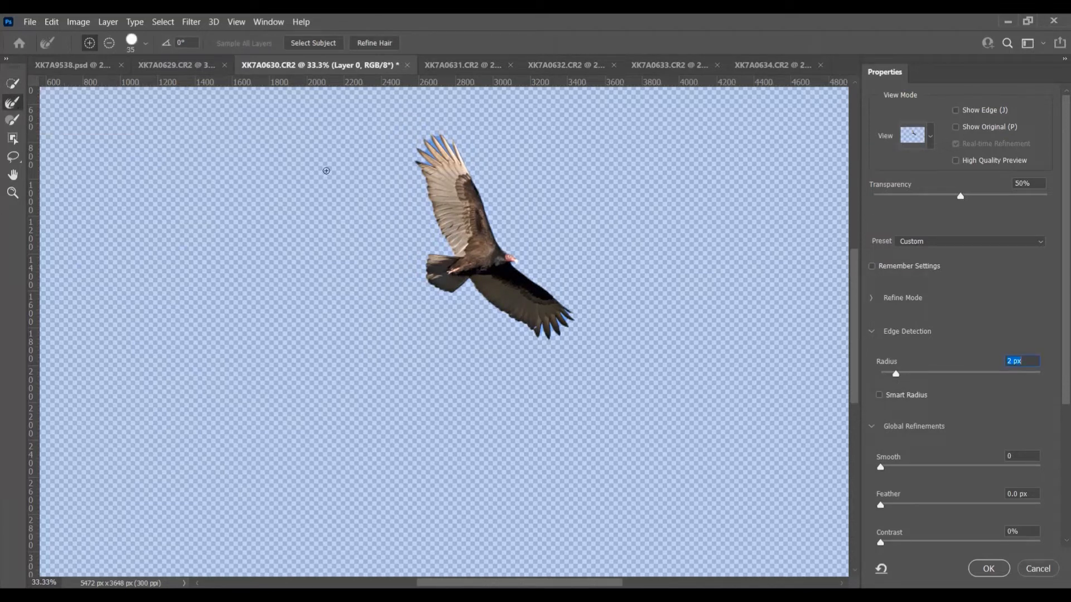
mouse_move(435, 134)
mouse_down()
mouse_move(451, 149)
mouse_move(428, 153)
mouse_move(436, 143)
mouse_up()
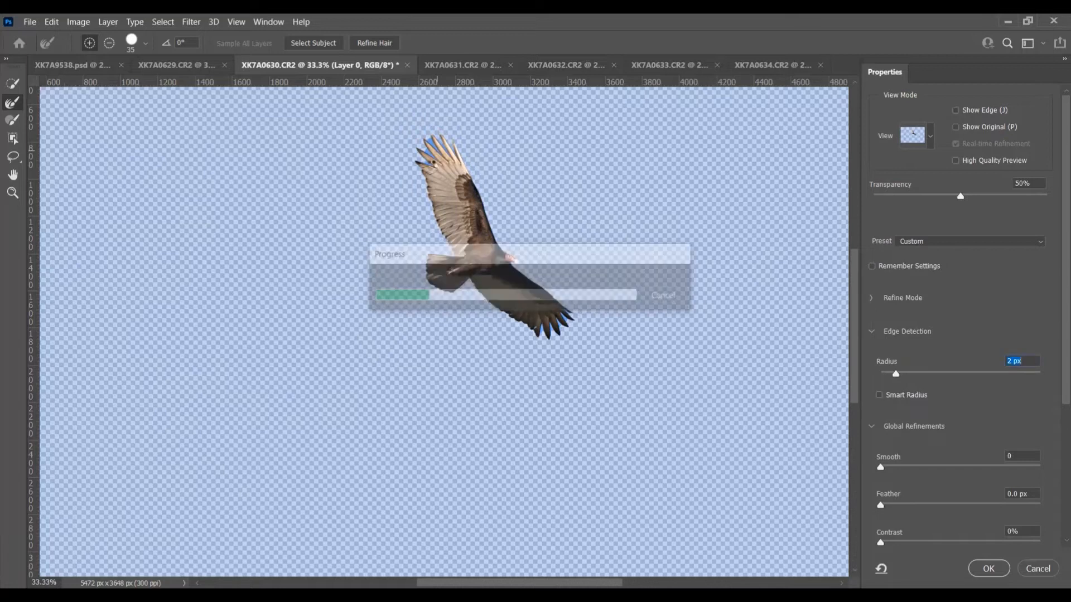
drag(431, 165, 431, 159)
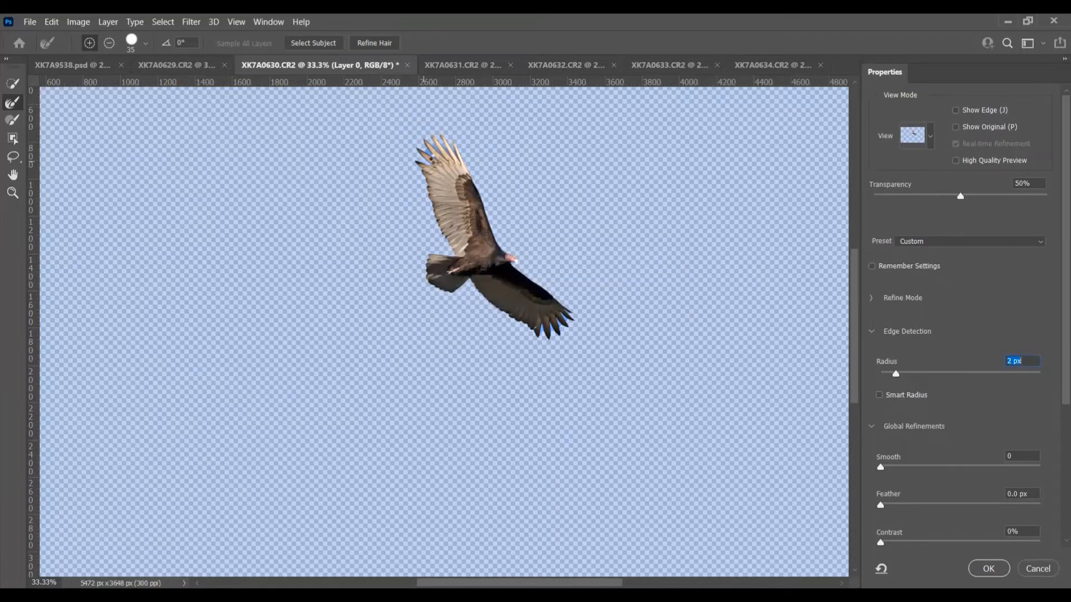
mouse_move(435, 158)
mouse_down()
mouse_move(445, 154)
mouse_move(432, 147)
mouse_up()
click(547, 330)
drag(542, 330, 550, 326)
drag(554, 320, 570, 321)
click(997, 567)
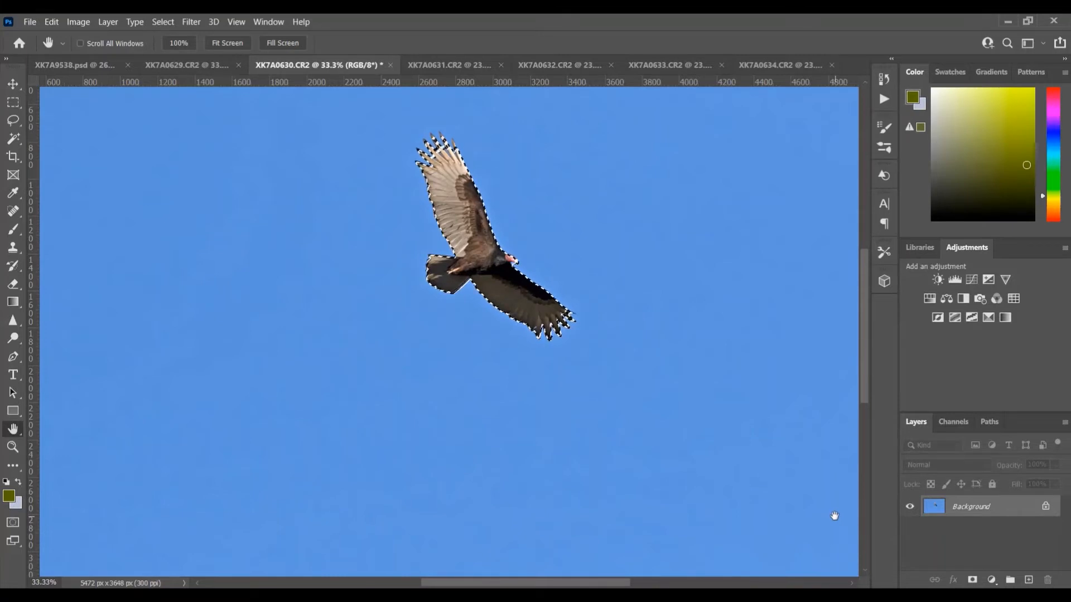
Step: Copy the selected vulture into XK7A9538.psd, scale it to 55.23% and place it slightly higher, to the right of the first vulture
drag(491, 301, 139, 147)
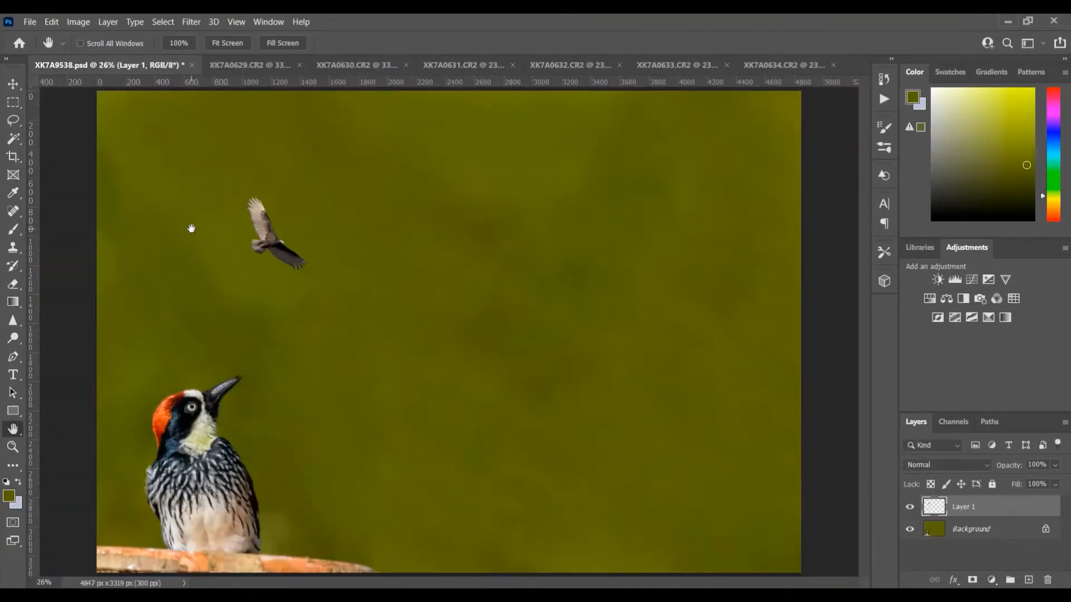
key(ctrl+v)
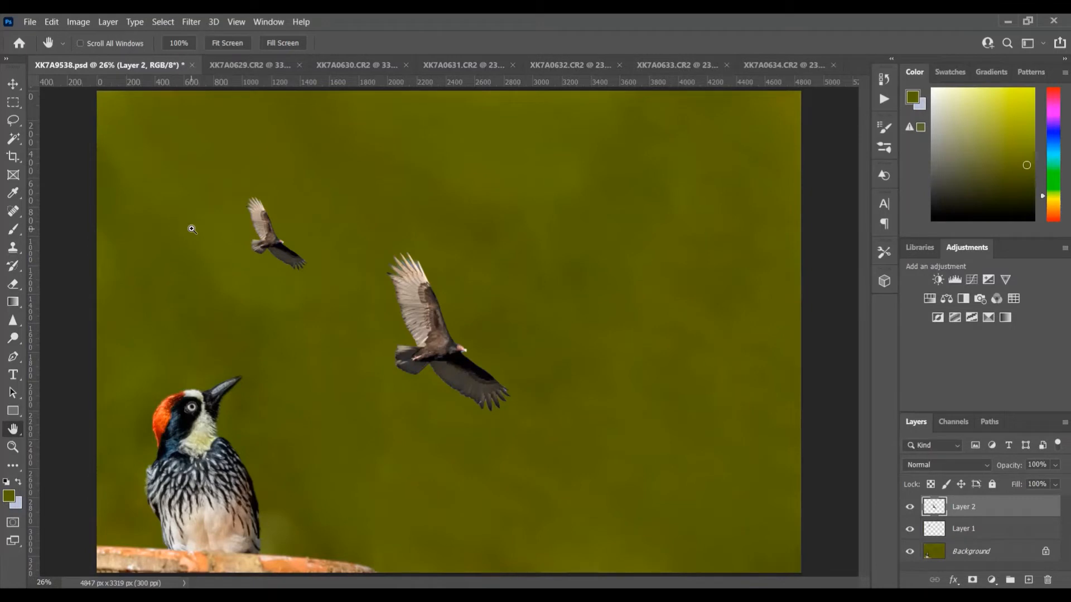
key(ctrl+t)
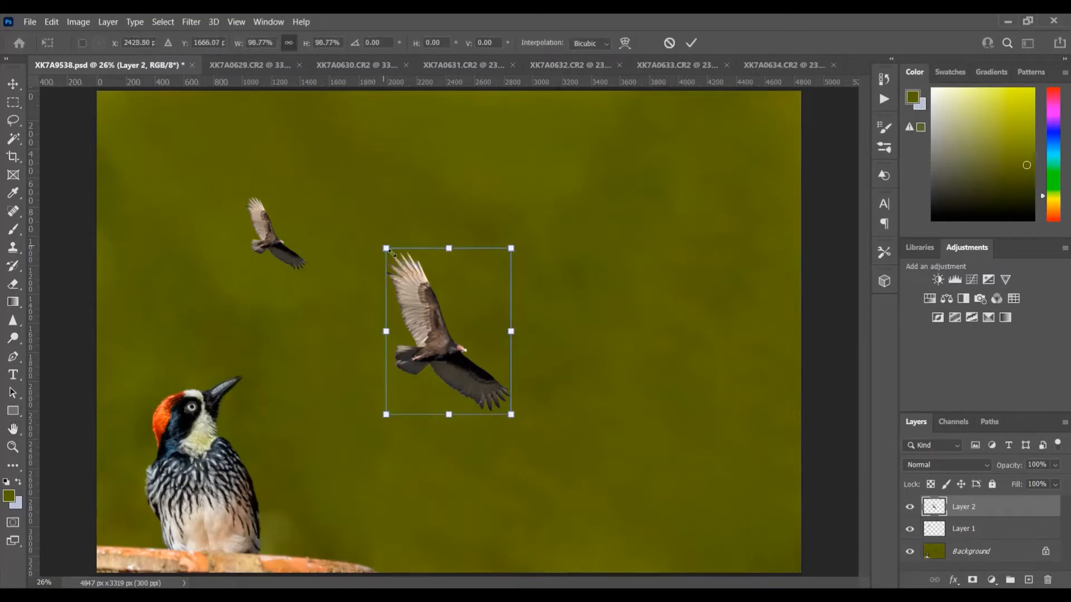
drag(383, 246, 439, 317)
drag(465, 366, 351, 201)
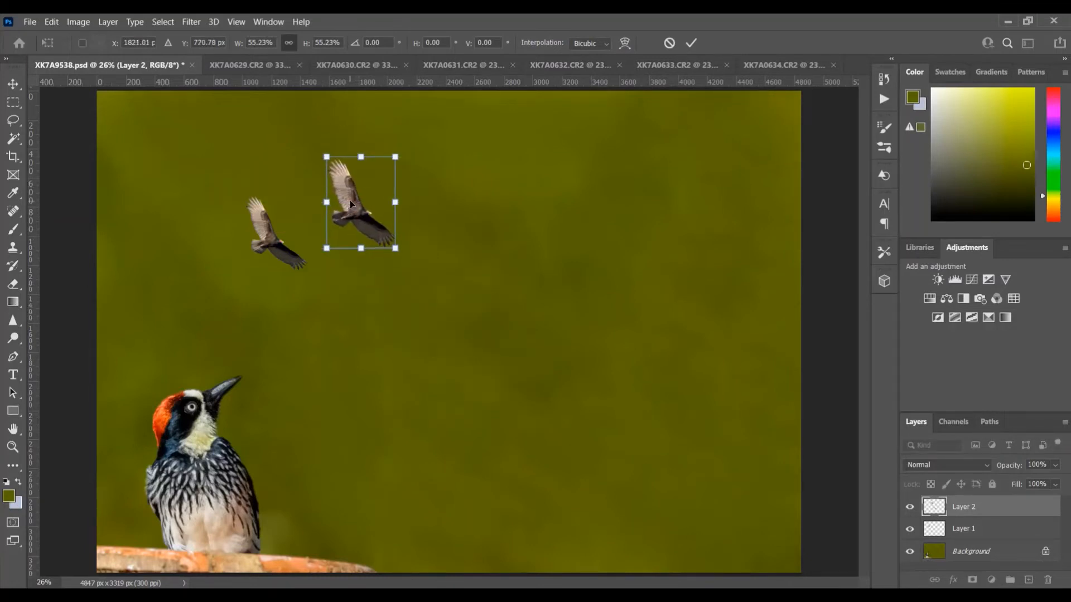
click(13, 432)
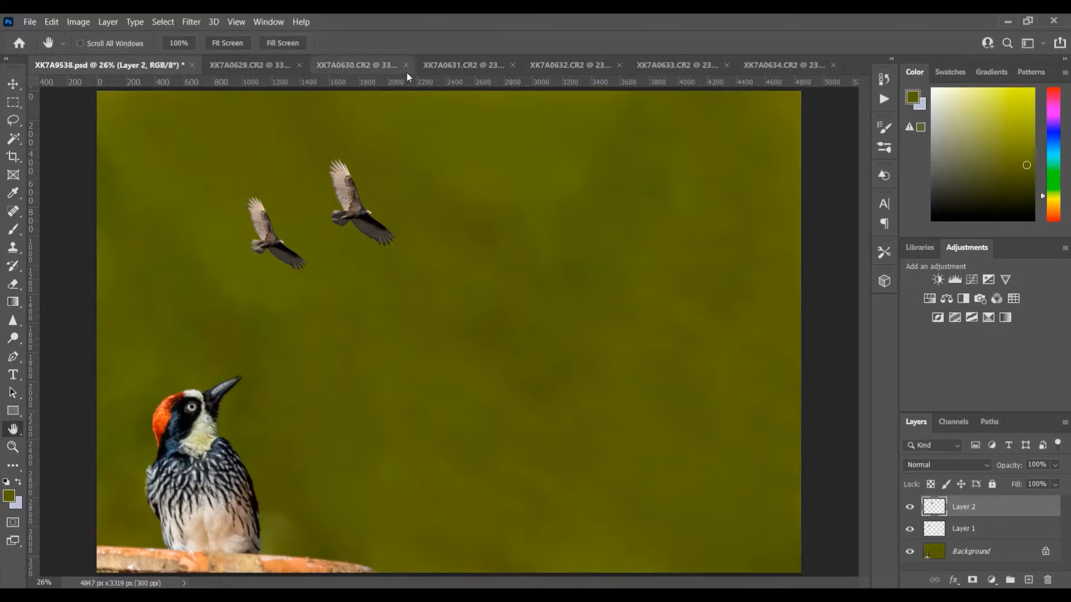
Step: Copy the selected vulture from XK7A0631.CR2 into XK7A9538.psd, scale it to 51.36% and place it above and right of the second vulture
click(453, 67)
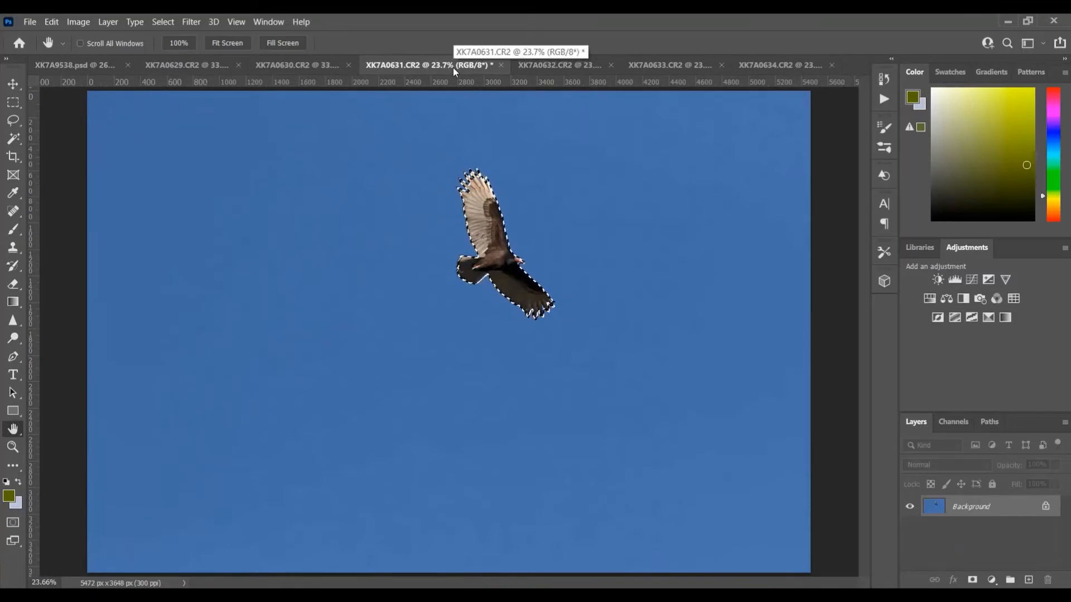
click(96, 67)
key(ctrl+v)
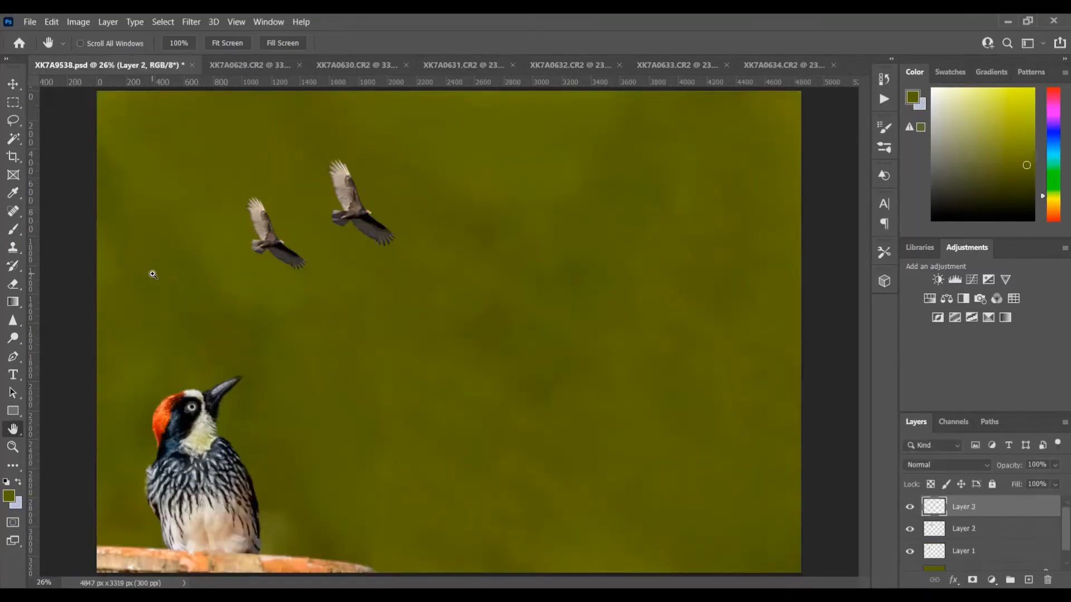
key(ctrl+t)
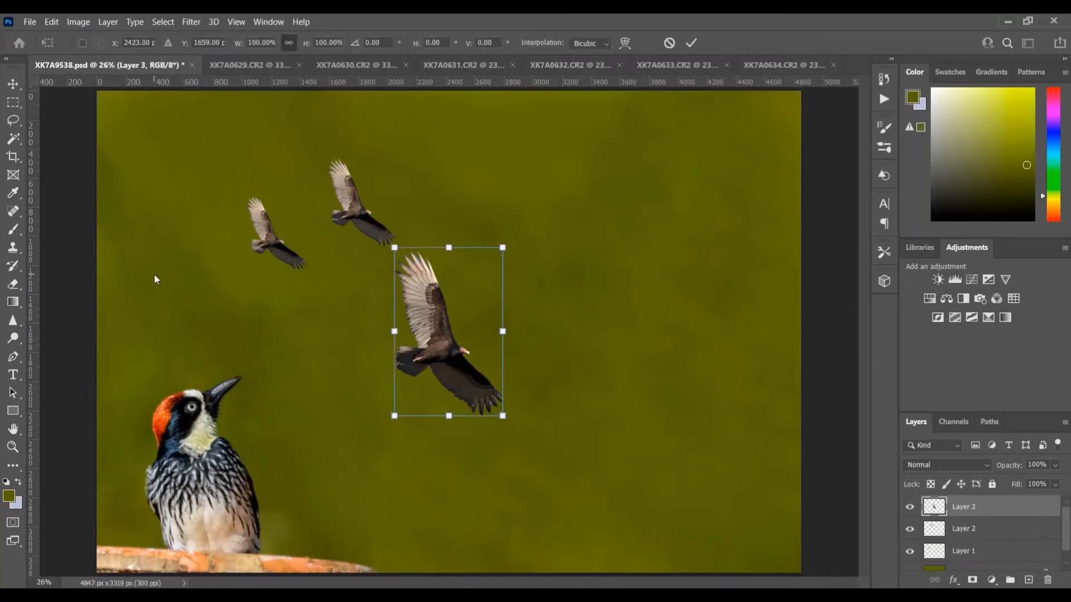
drag(392, 241, 411, 141)
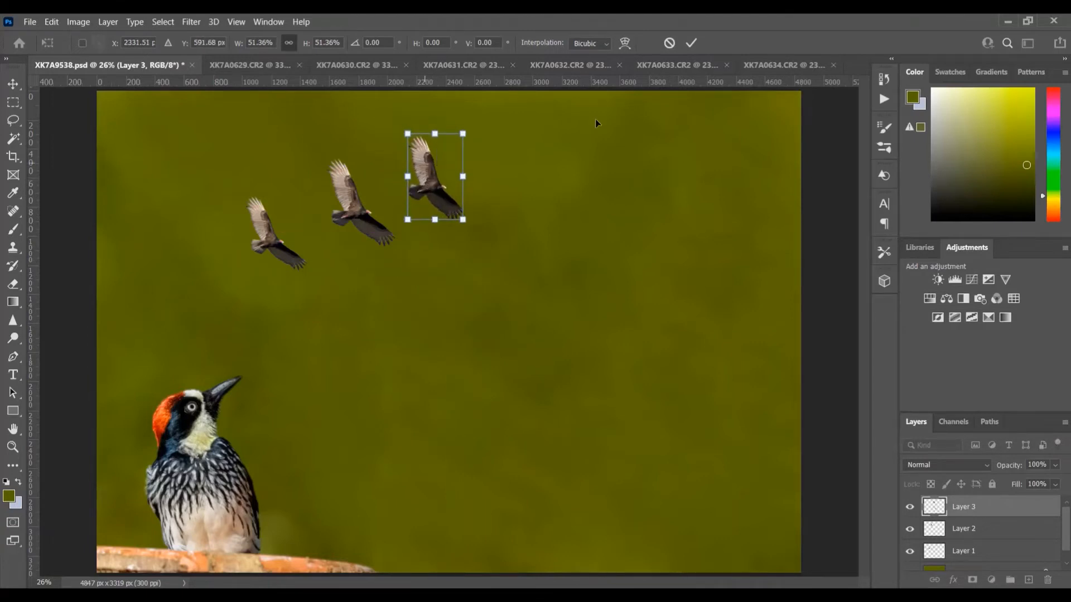
click(12, 429)
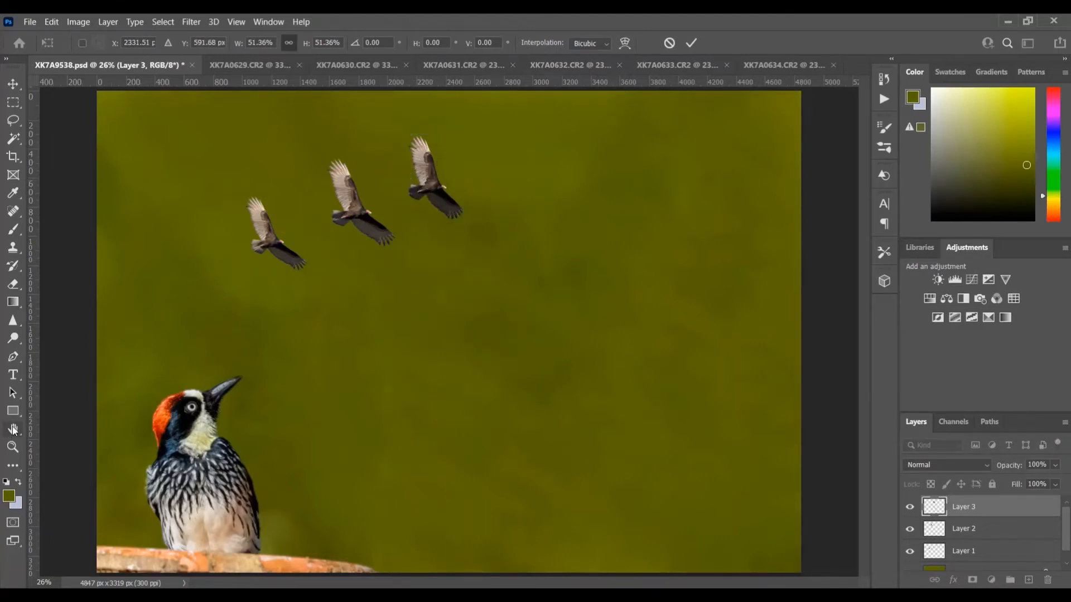
Step: Copy the selected vulture from XK7A0632.CR2 into XK7A9538.psd, scale it to 62.87% and place it right of the third vulture
click(581, 66)
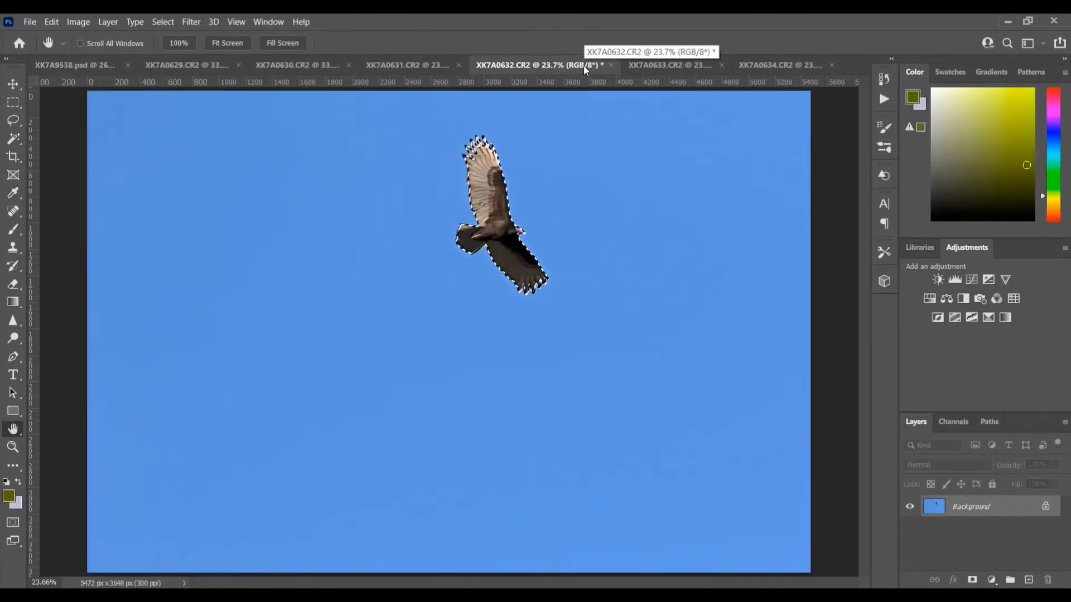
click(81, 66)
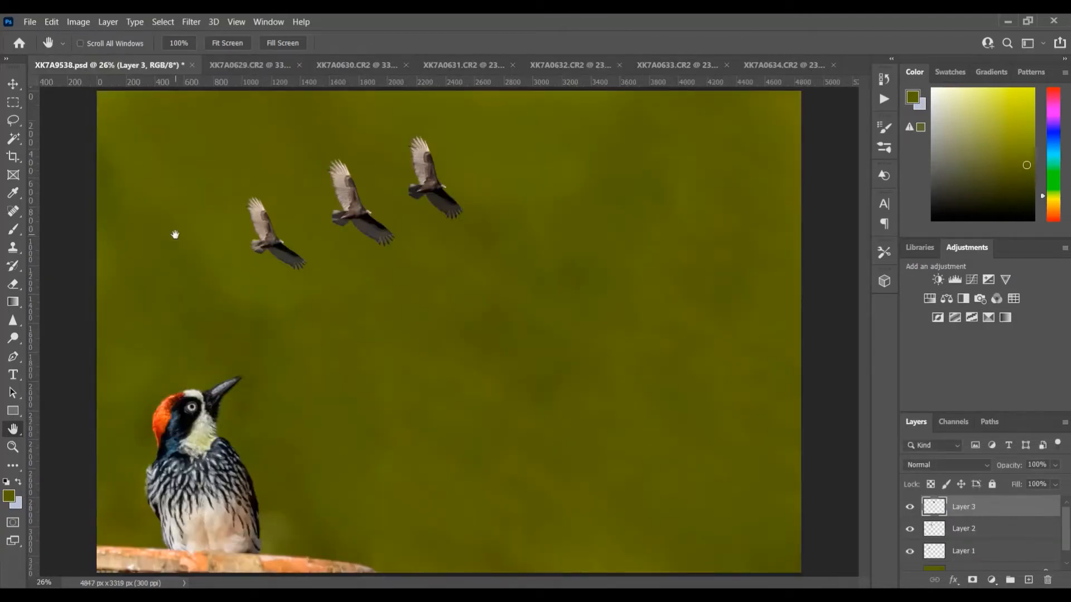
key(ctrl+v)
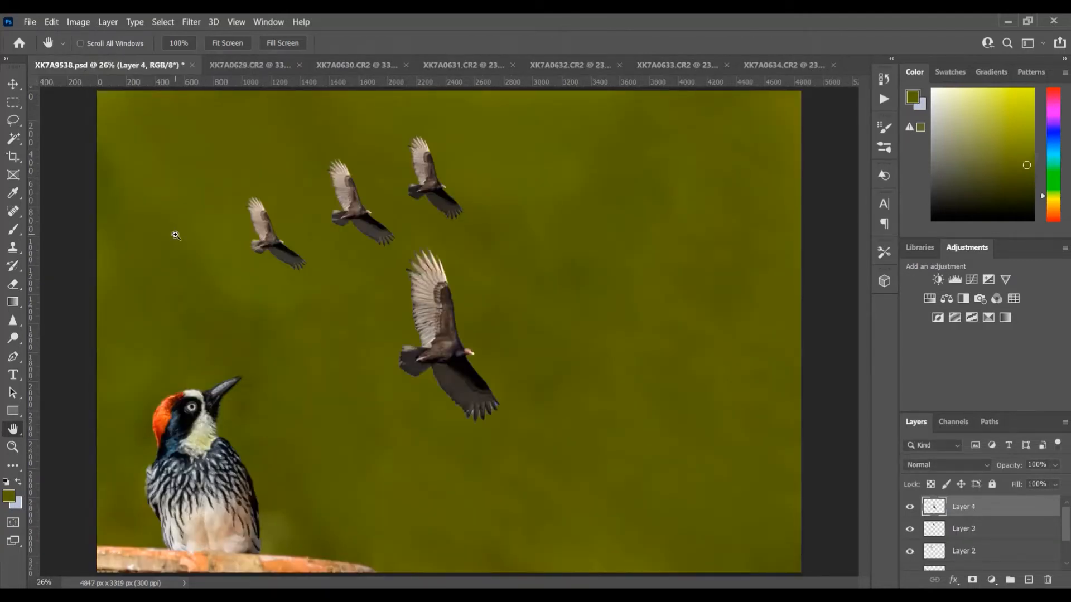
key(ctrl+t)
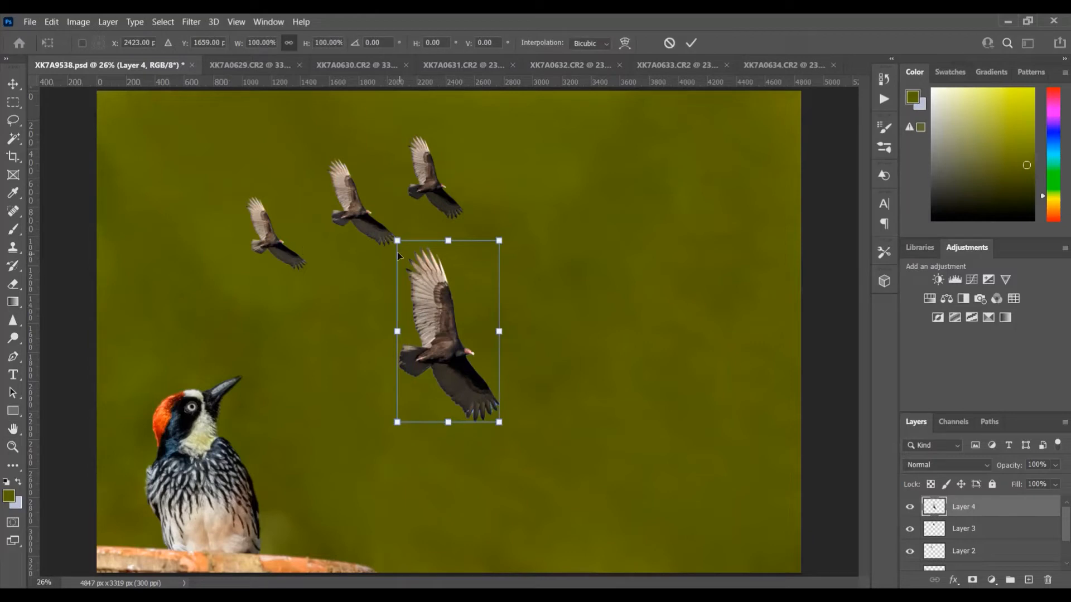
drag(397, 240, 434, 305)
drag(463, 358, 522, 179)
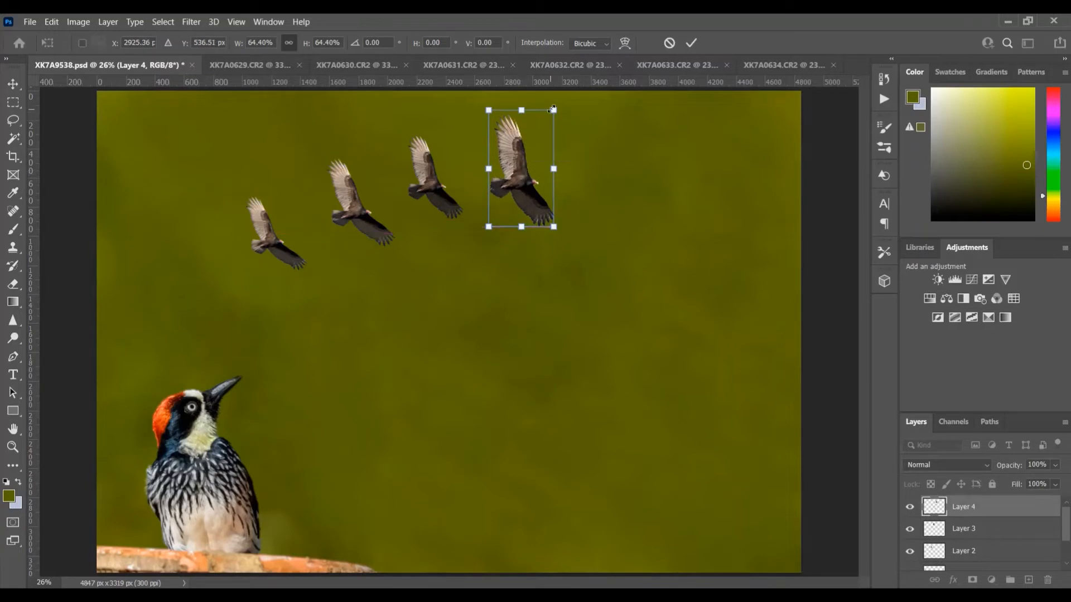
drag(553, 110, 552, 112)
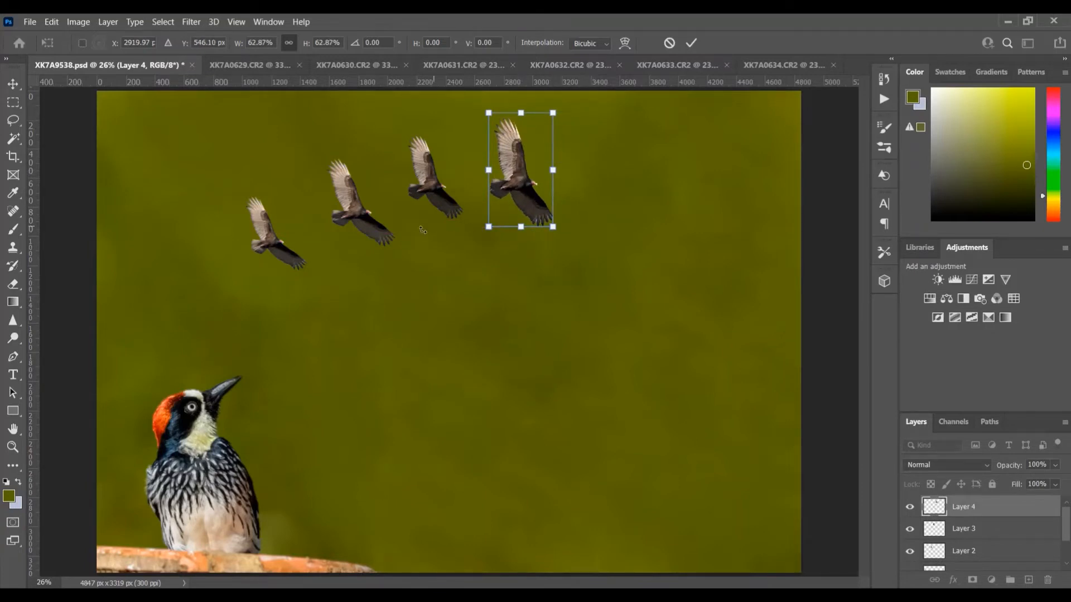
click(13, 429)
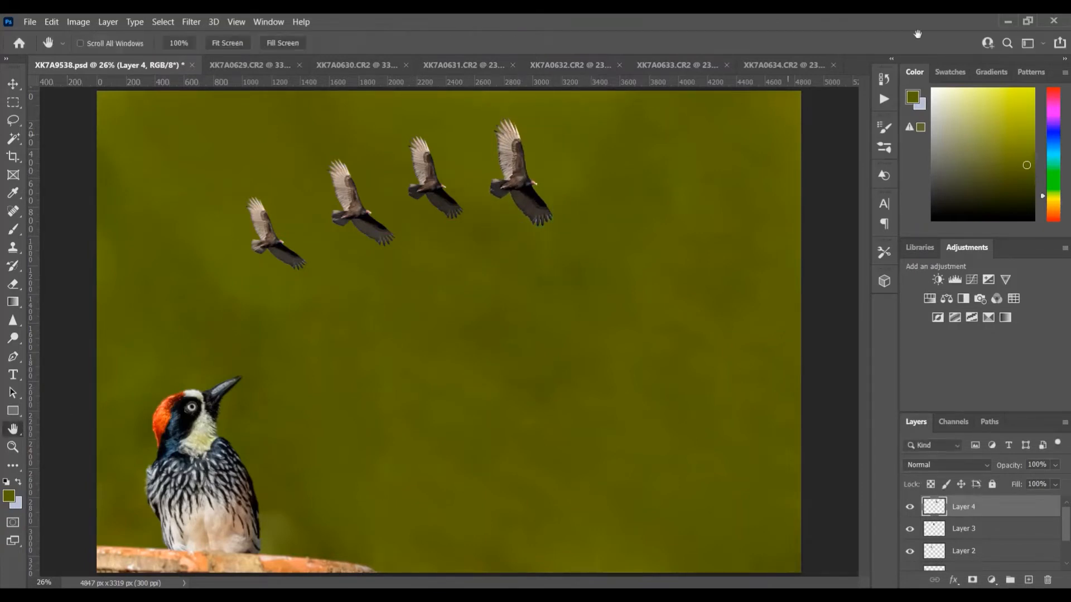
Step: Copy the selected vulture from XK7A0633.CR2 into XK7A9538.psd, scale it to 60.12% and place it level with the fourth vulture, to its right
click(671, 63)
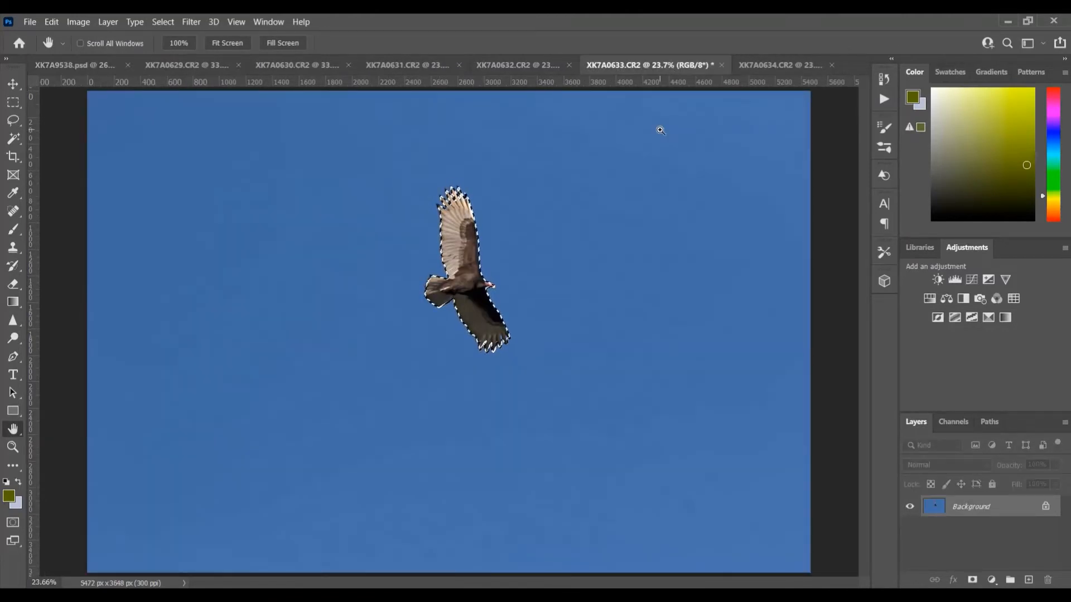
click(106, 65)
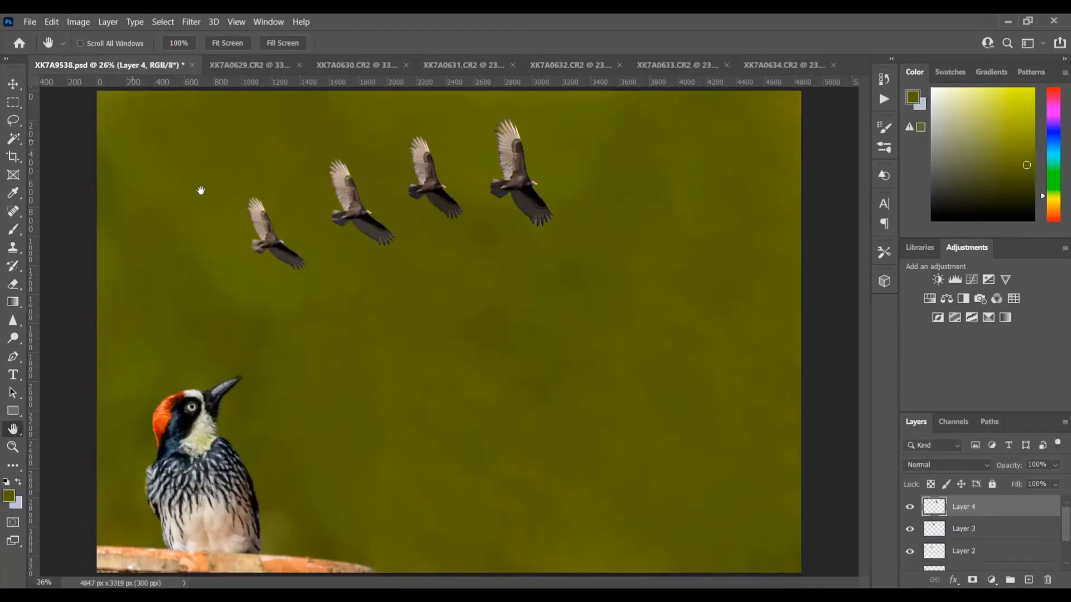
key(ctrl+v)
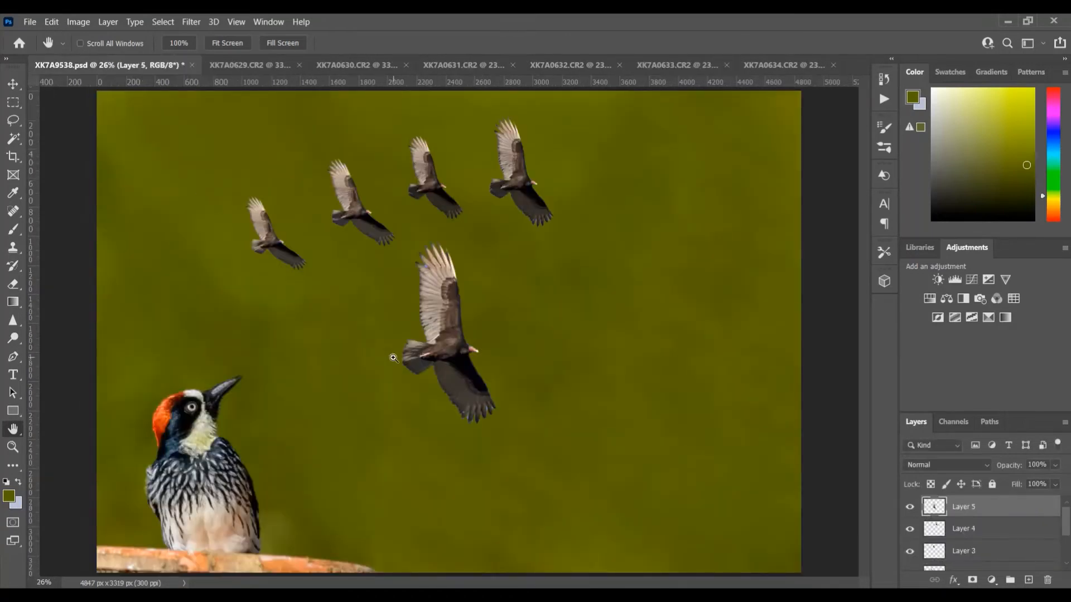
key(ctrl+t)
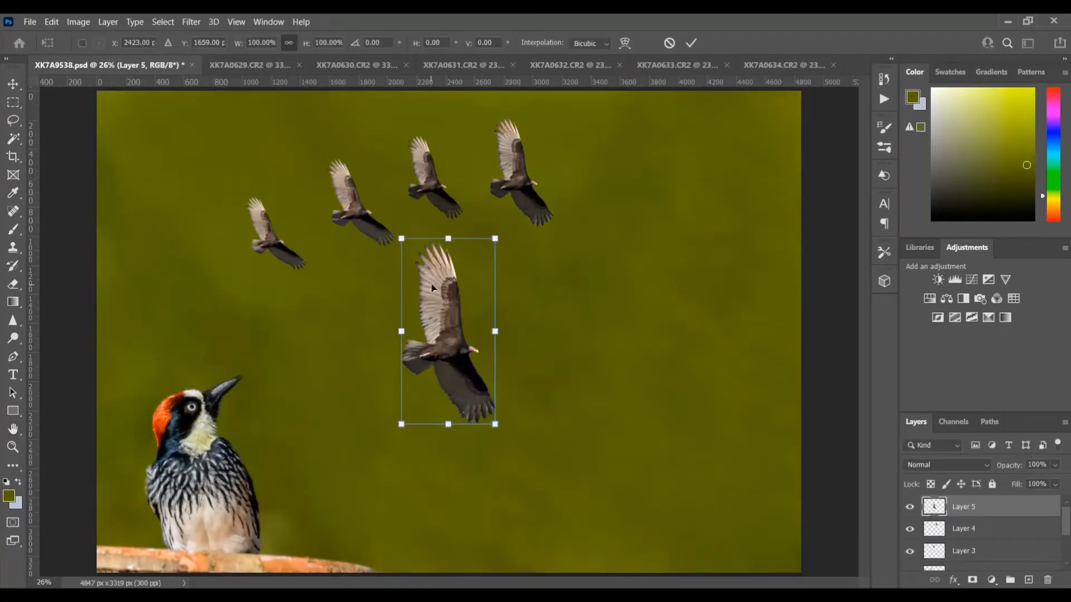
drag(401, 238, 437, 311)
drag(474, 363, 608, 181)
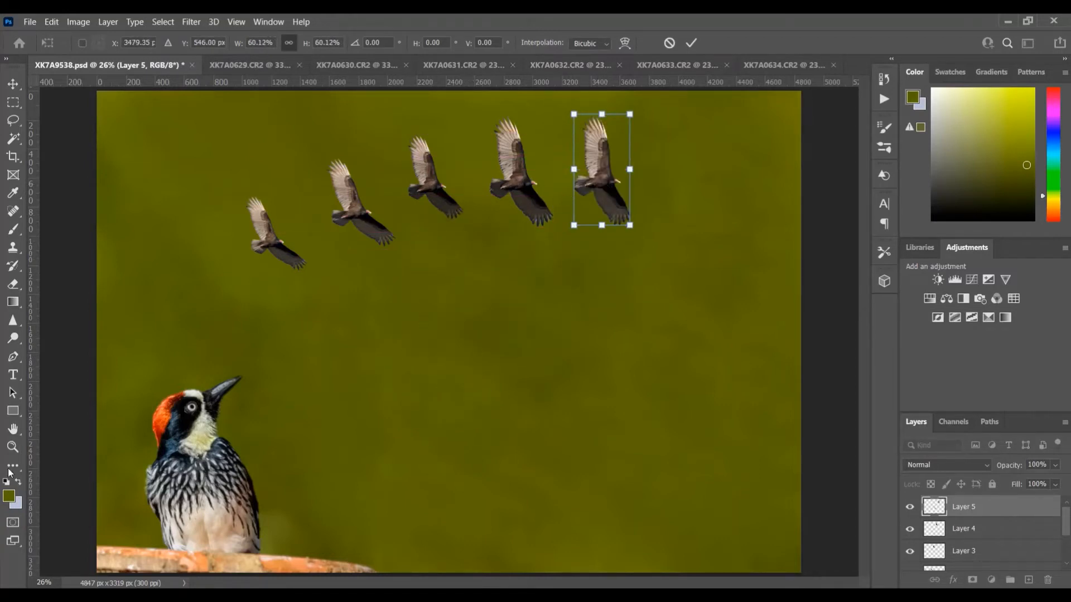
click(13, 429)
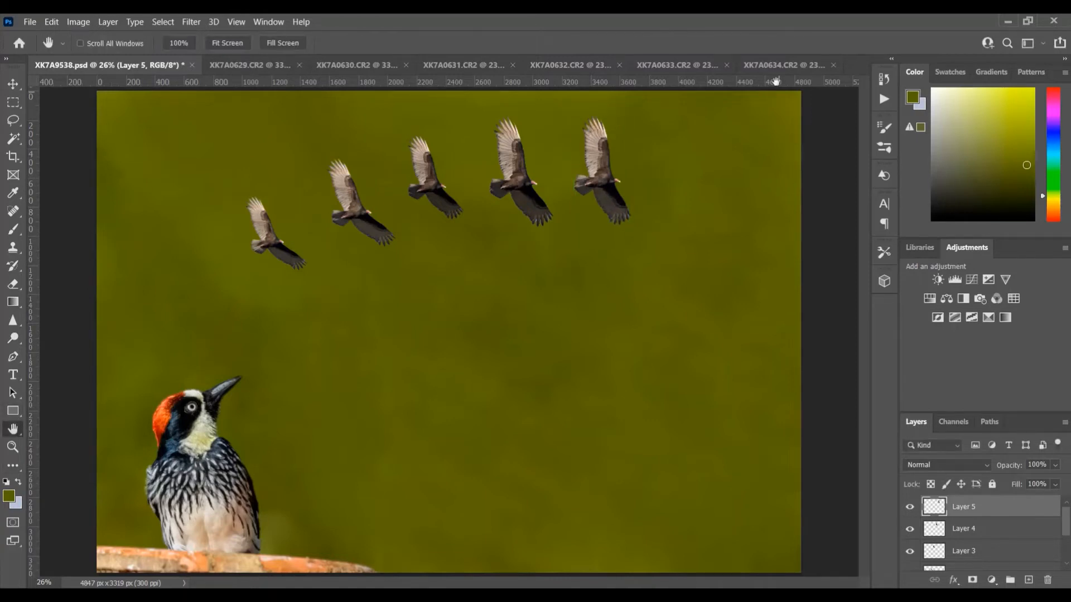
Step: Copy the selected vulture from XK7A0634.CR2 and paste it into XK7A9538.psd as a new layer
click(785, 65)
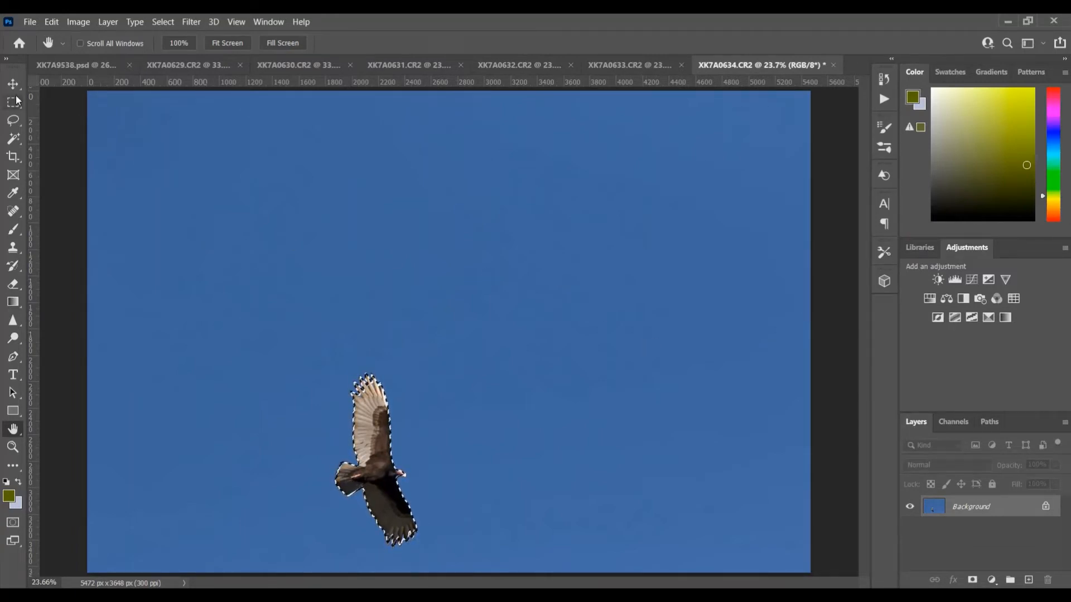
click(90, 62)
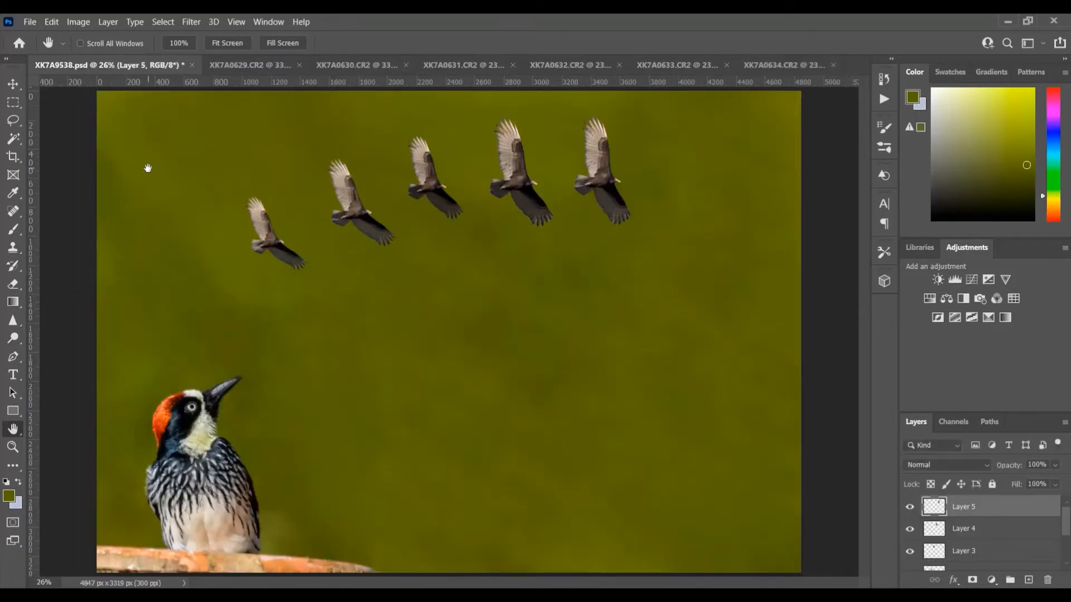
key(ctrl+v)
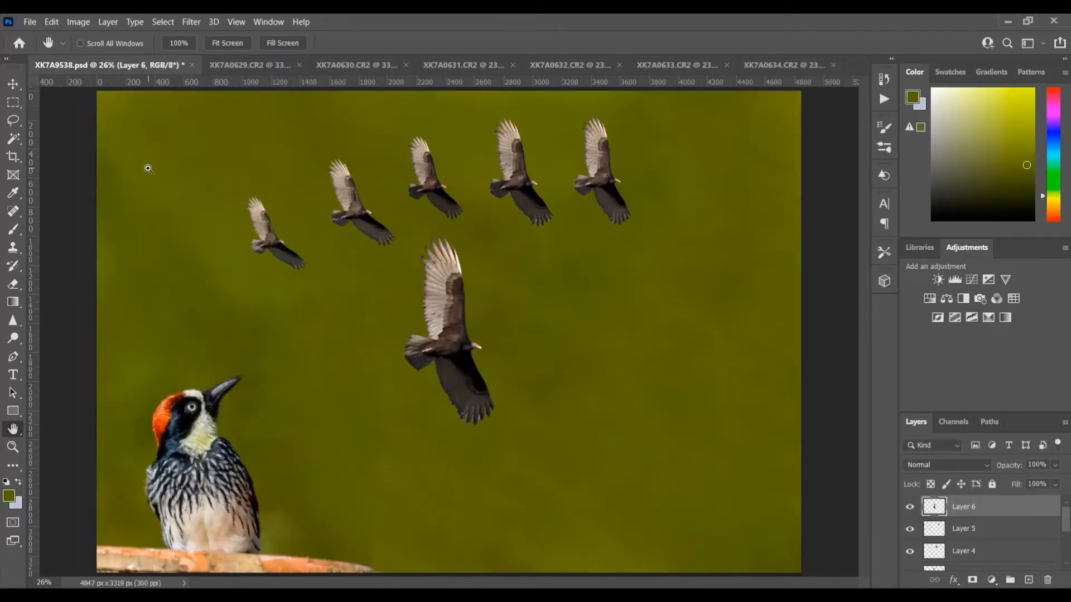
Step: Try to scale the pasted vulture to 61.40% and place it at the right end of the row
key(ctrl+t)
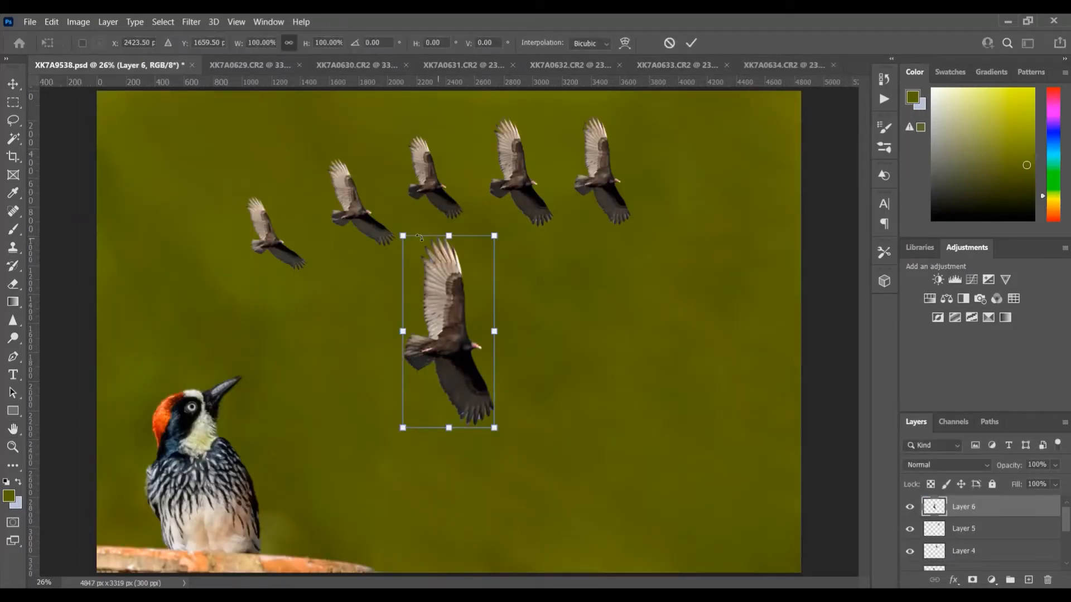
drag(404, 237, 447, 308)
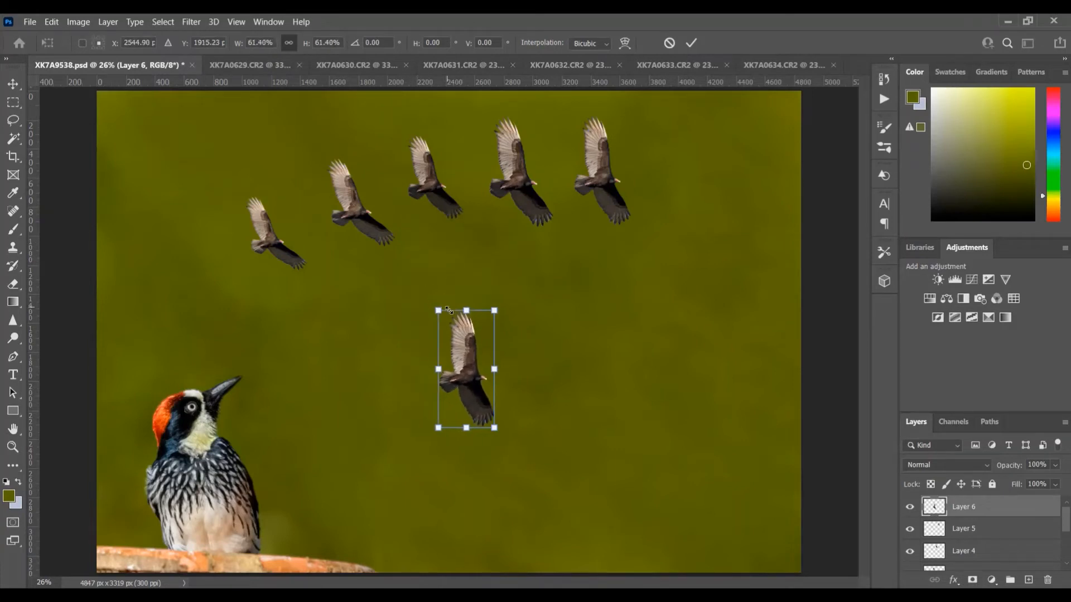
drag(475, 389, 692, 197)
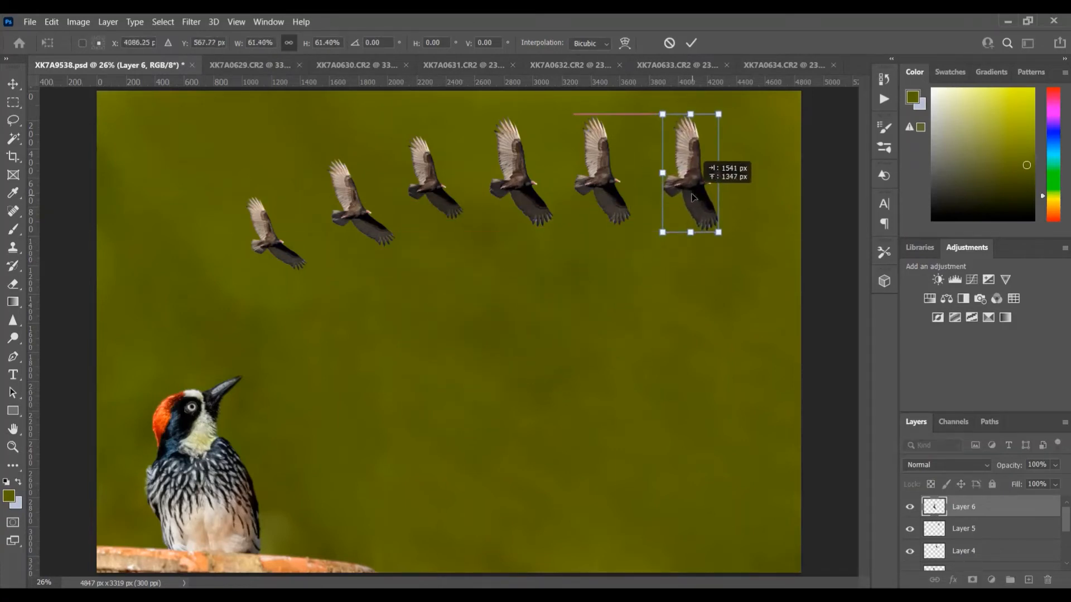
click(802, 65)
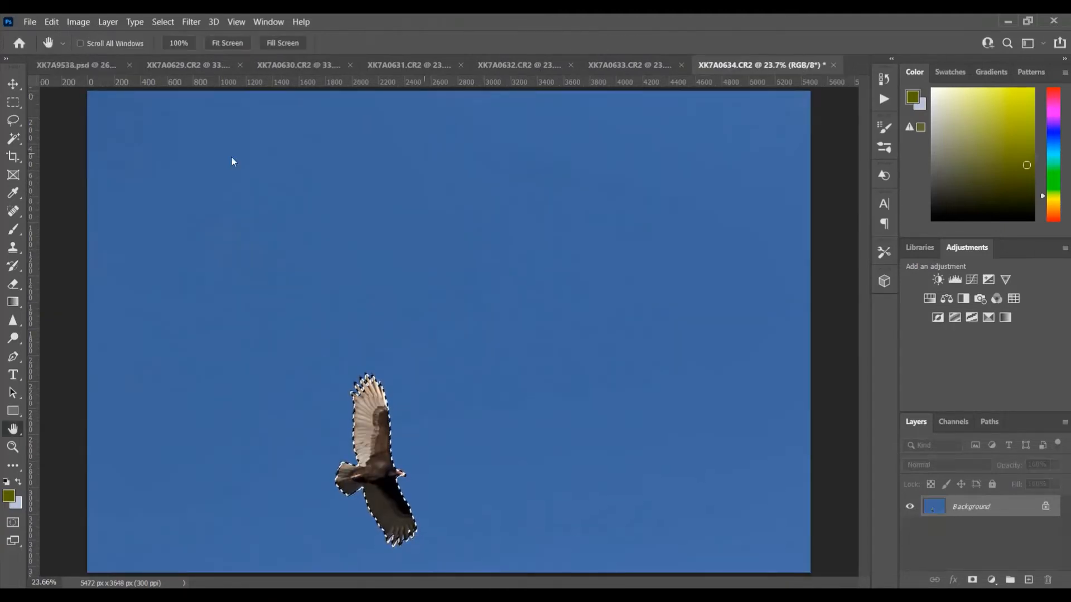
click(92, 64)
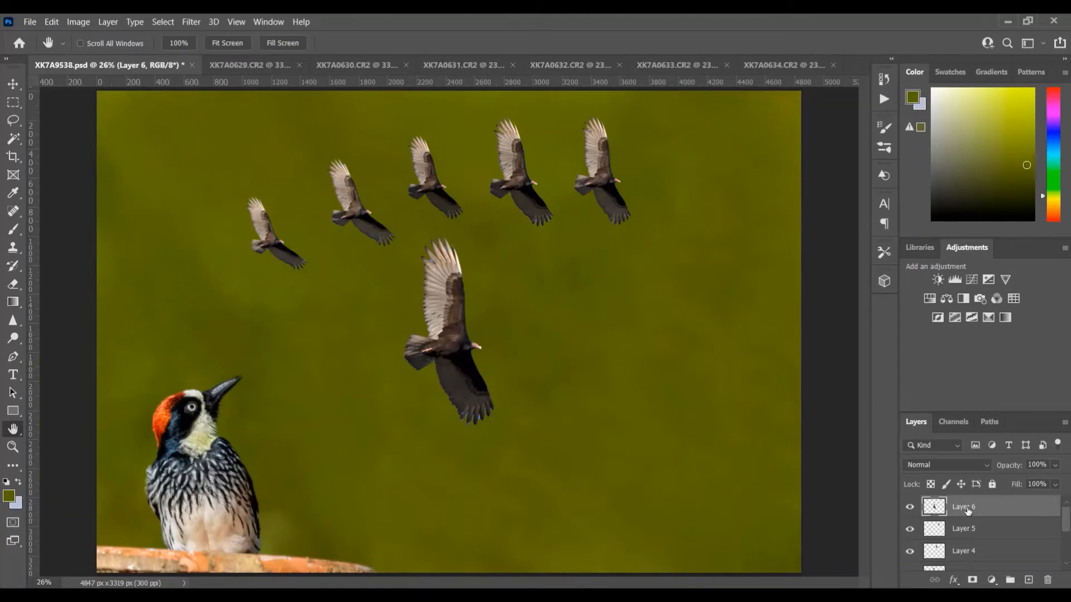
Step: Scale the pasted vulture on Layer 6 to 61.70% and place it at the right end of the row
key(ctrl+t)
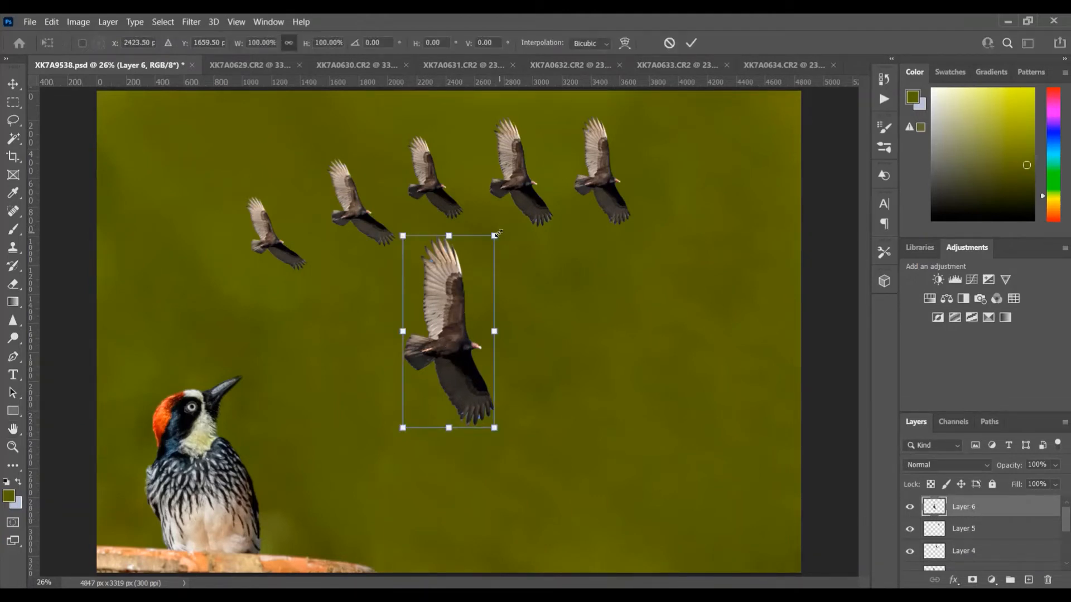
drag(498, 233, 458, 310)
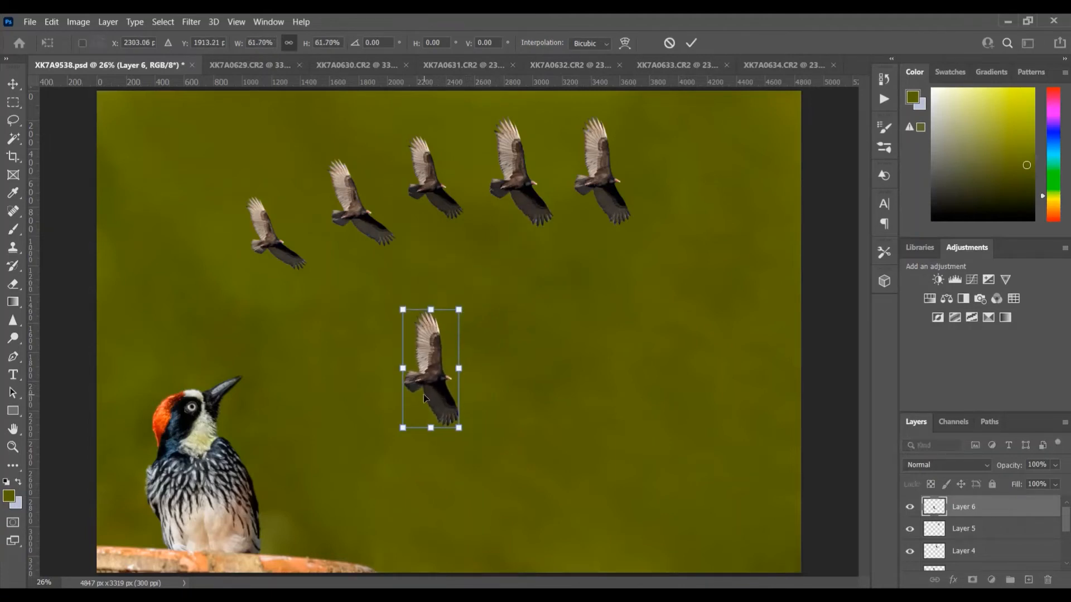
drag(424, 399, 679, 192)
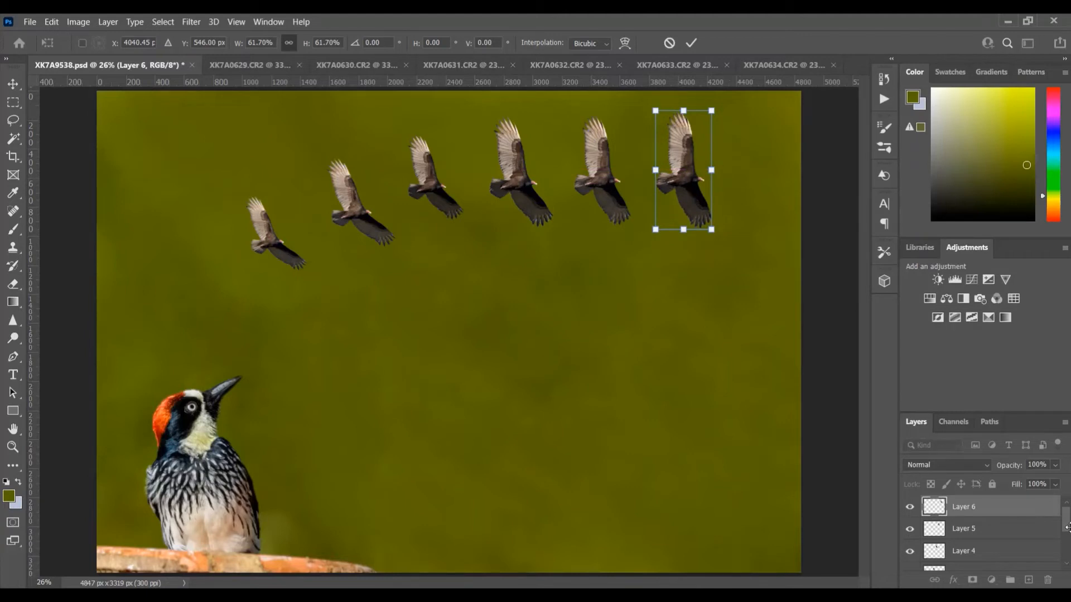
Step: Enlarge the leftmost vulture on Layer 1 to 121.46% and move it slightly down and left
drag(1066, 527, 1067, 573)
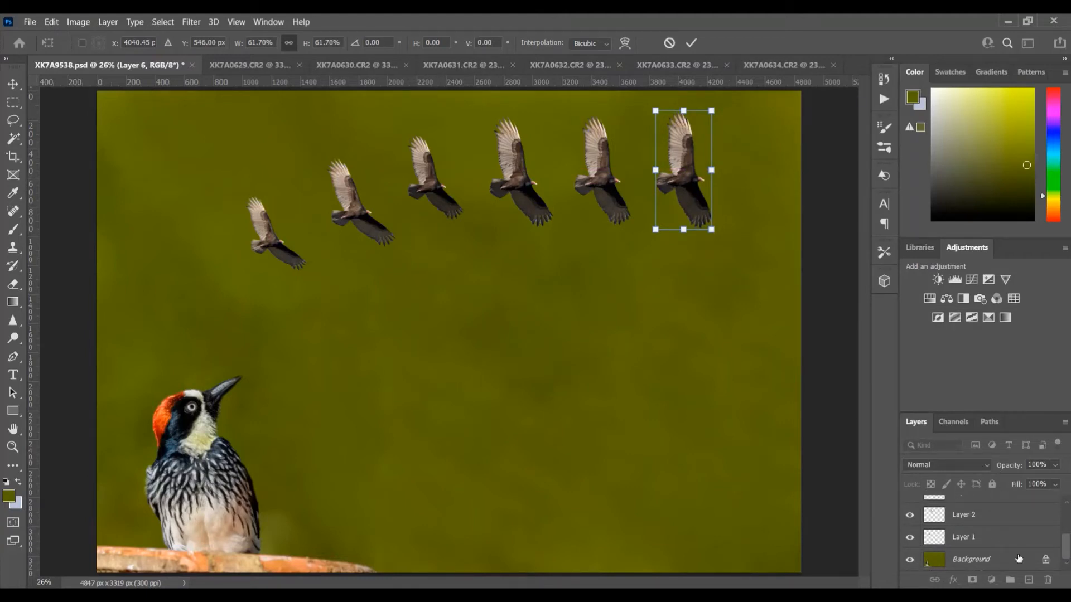
click(967, 537)
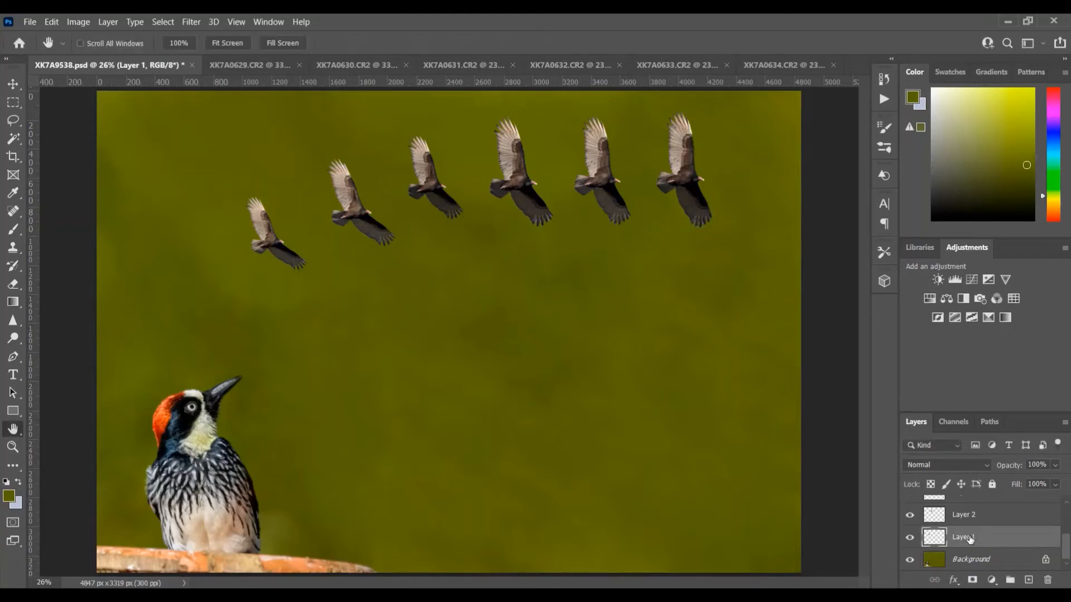
key(ctrl+t)
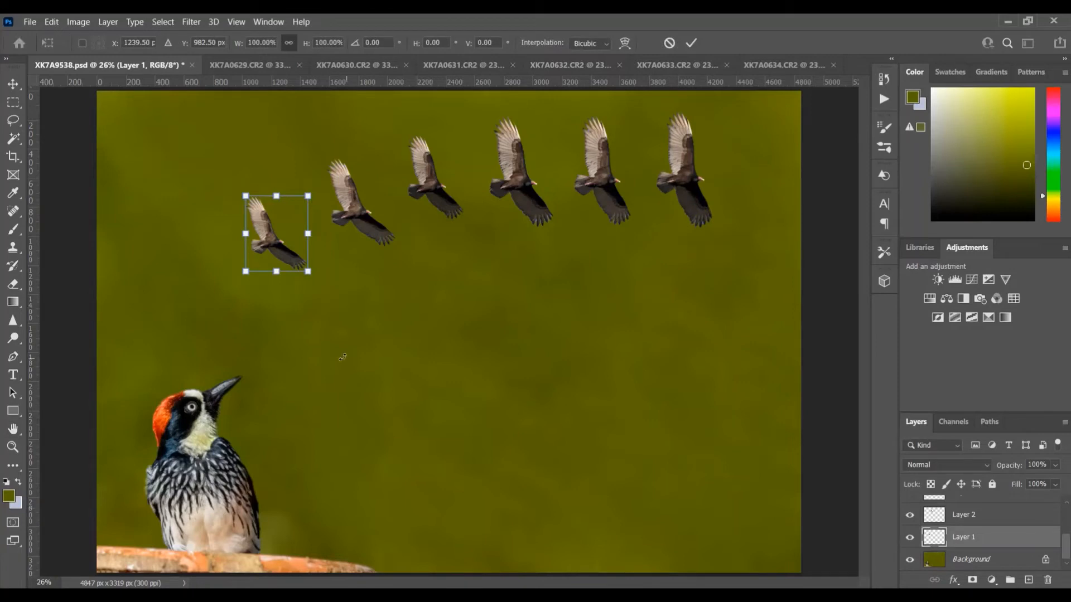
drag(307, 271, 321, 287)
drag(276, 261, 263, 279)
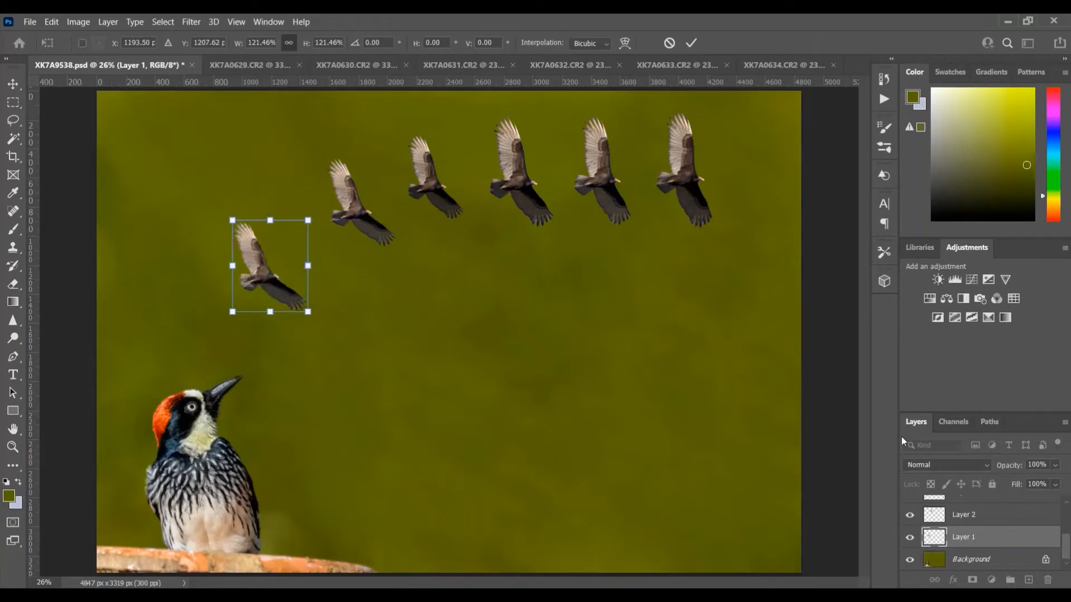
key(Return)
Step: Move the second vulture on Layer 2 down and left, closer to the first one
click(962, 516)
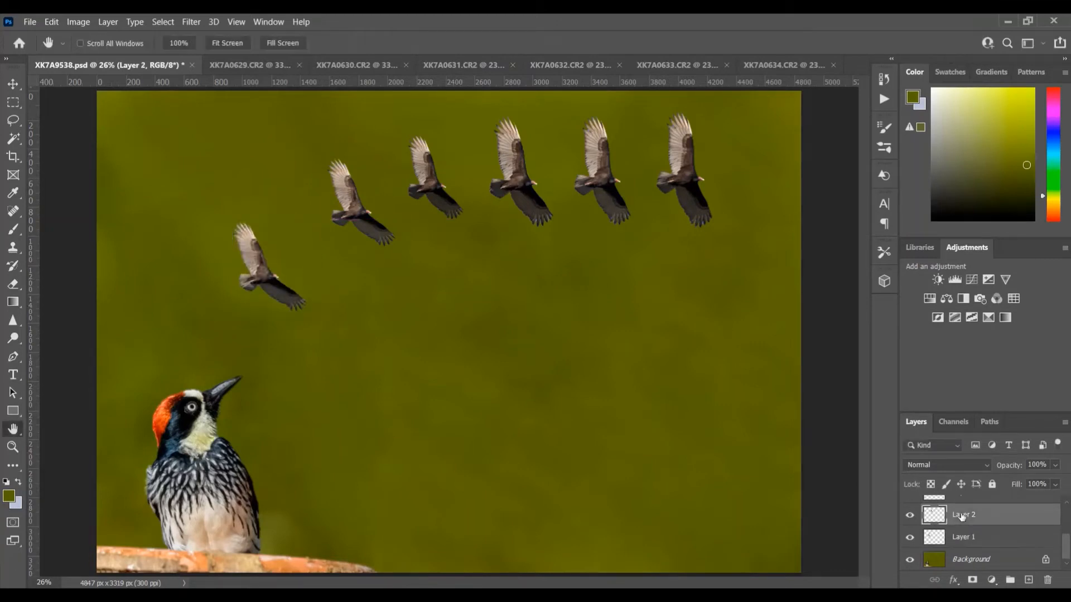
key(ctrl+t)
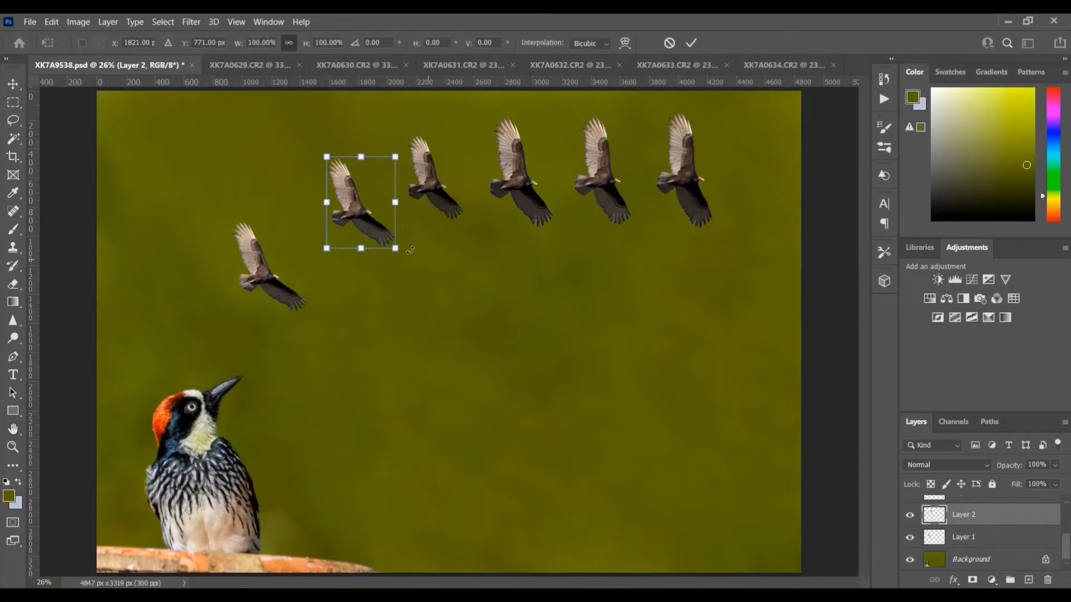
drag(362, 219, 336, 241)
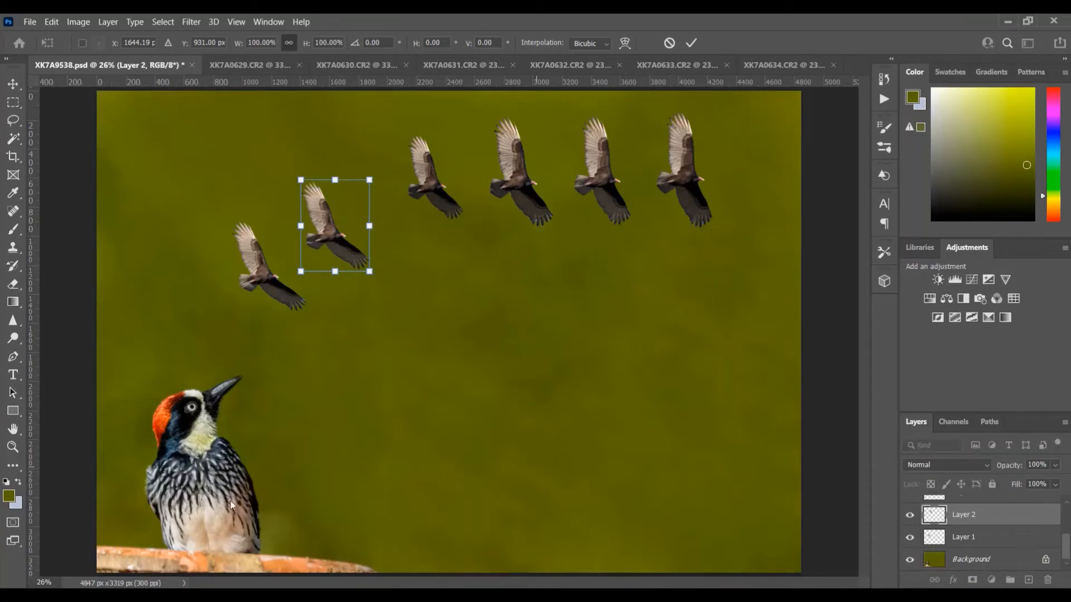
click(13, 429)
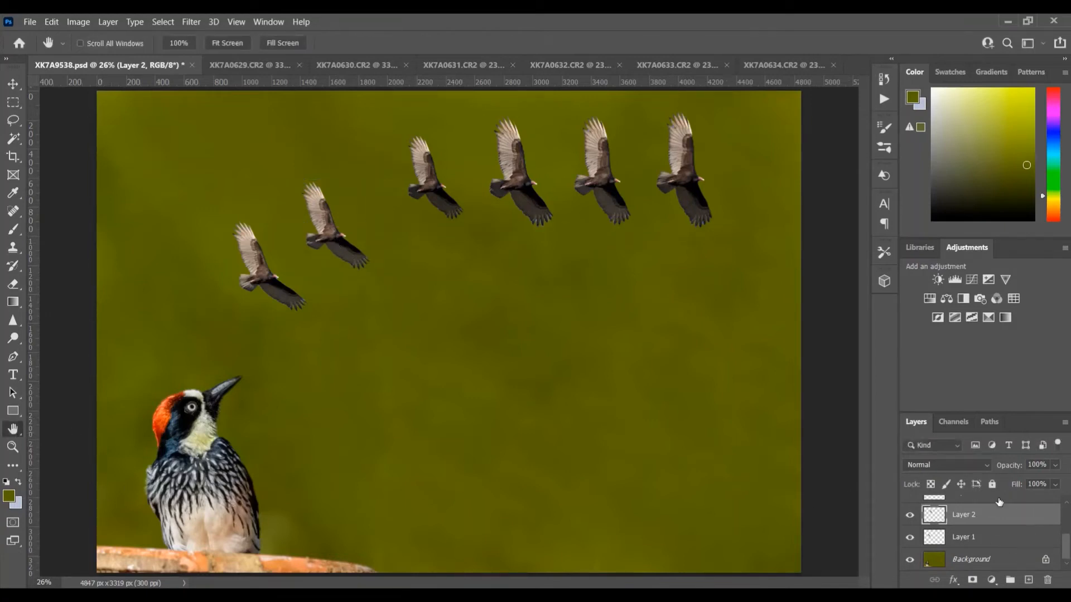
Step: Rotate the third vulture on Layer 3 by -8° and move it down and left, beside the second one
drag(1064, 547, 1064, 533)
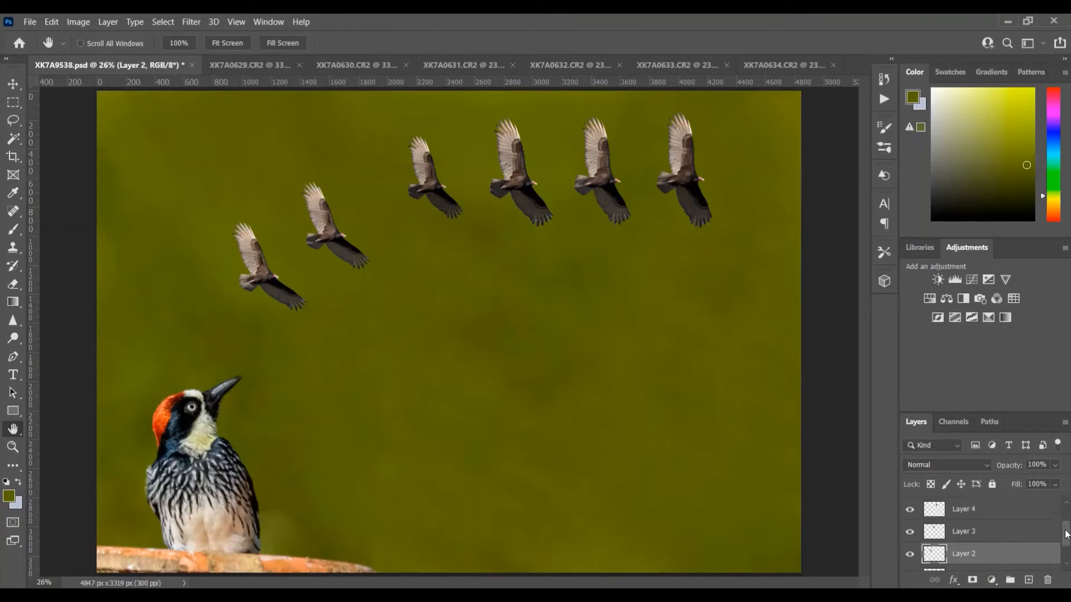
click(959, 530)
key(ctrl+t)
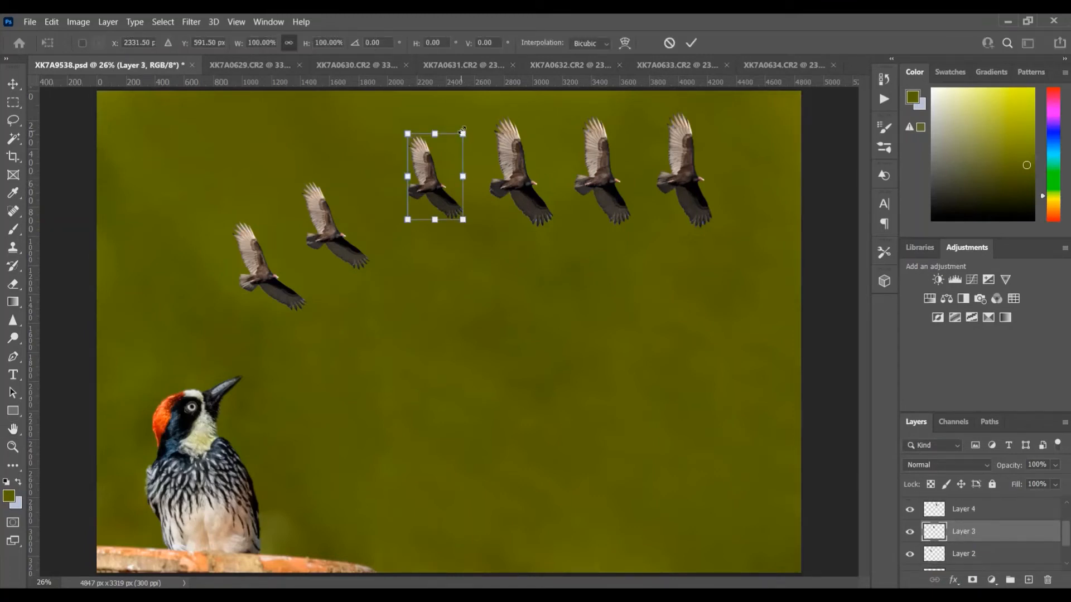
drag(473, 127, 467, 121)
drag(431, 179, 393, 193)
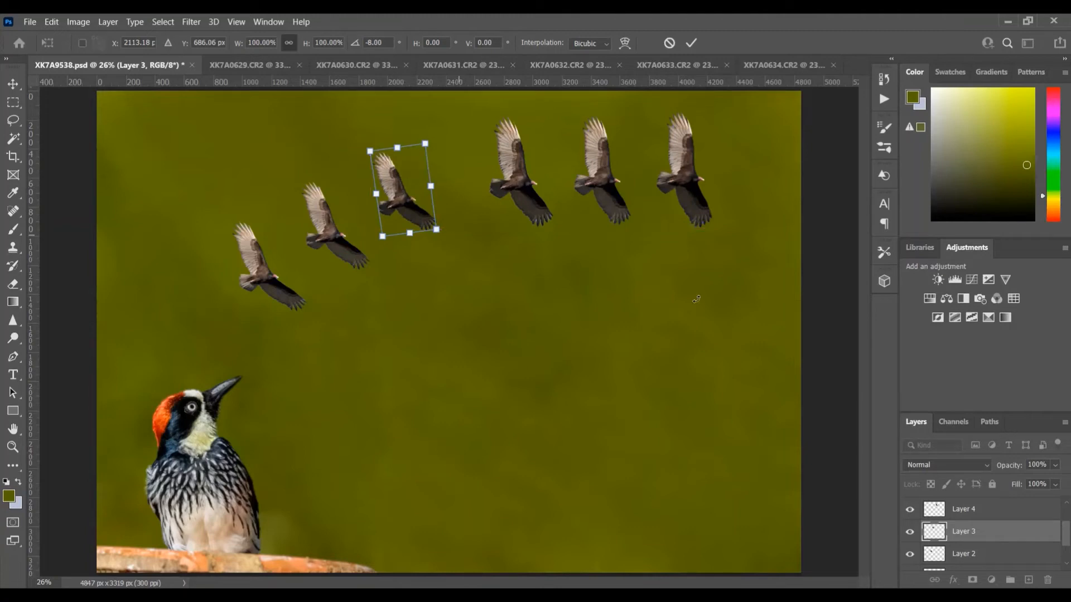
click(13, 428)
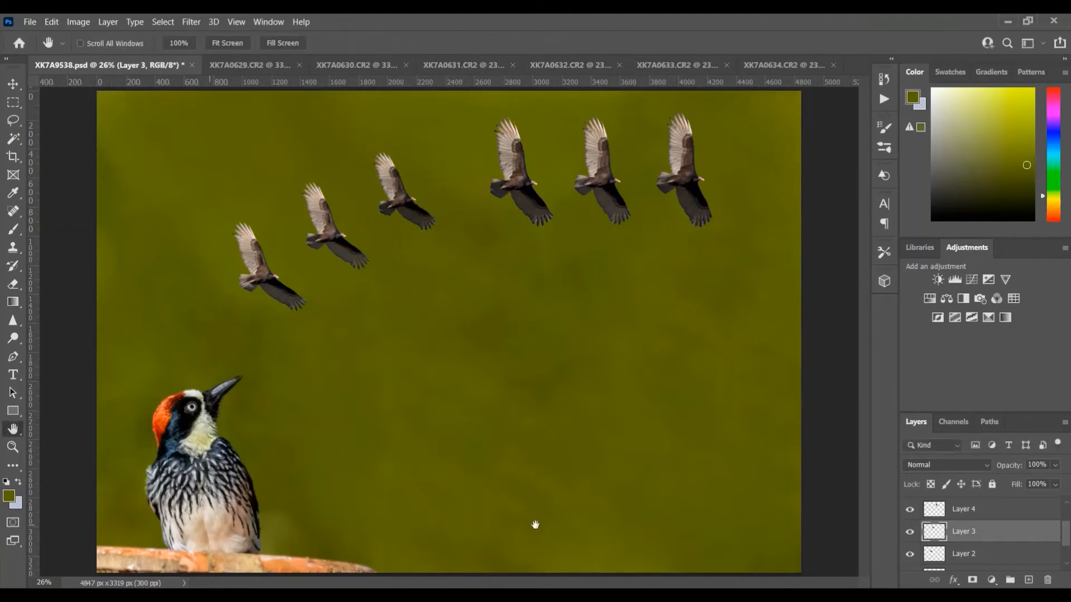
Step: Rotate the fourth vulture on Layer 4 by 3.51°, scale it to 94.67% and move it left towards the third one
click(960, 513)
key(ctrl+t)
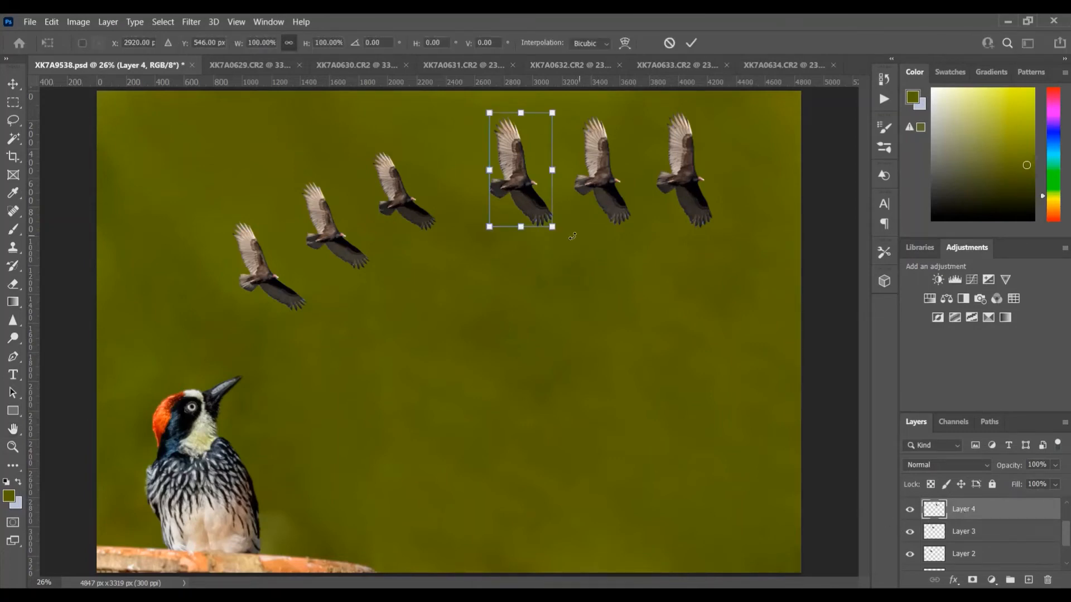
drag(568, 230, 566, 235)
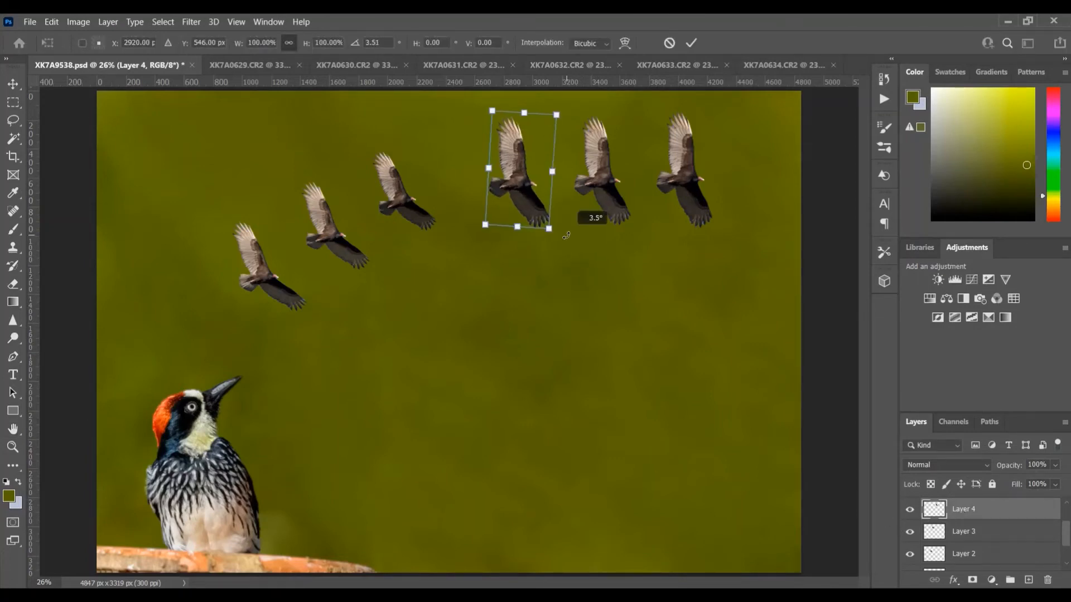
drag(519, 184, 482, 185)
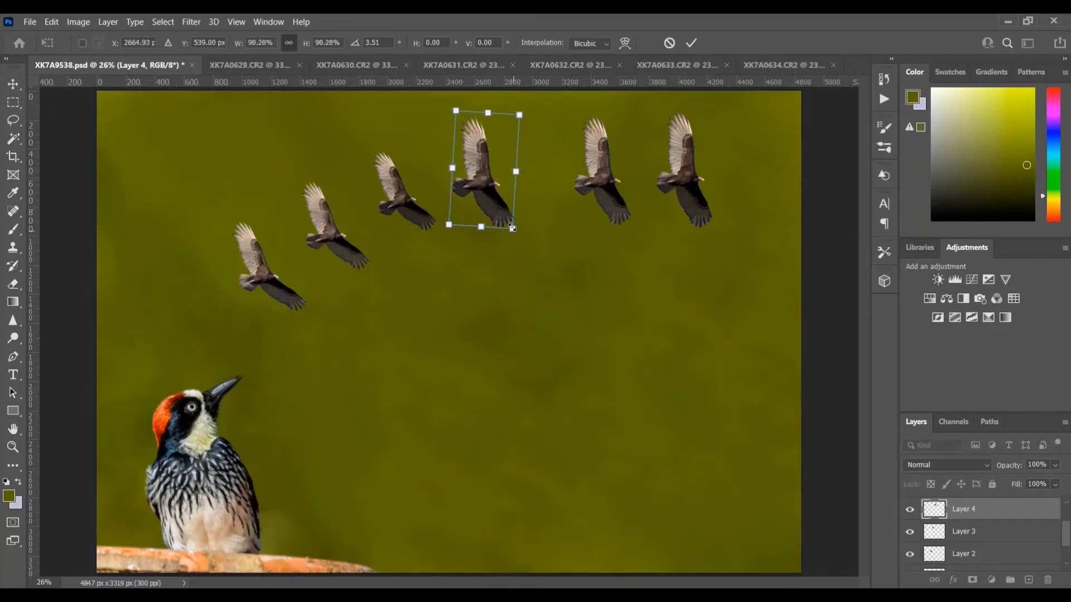
drag(512, 229, 508, 221)
drag(486, 183, 478, 181)
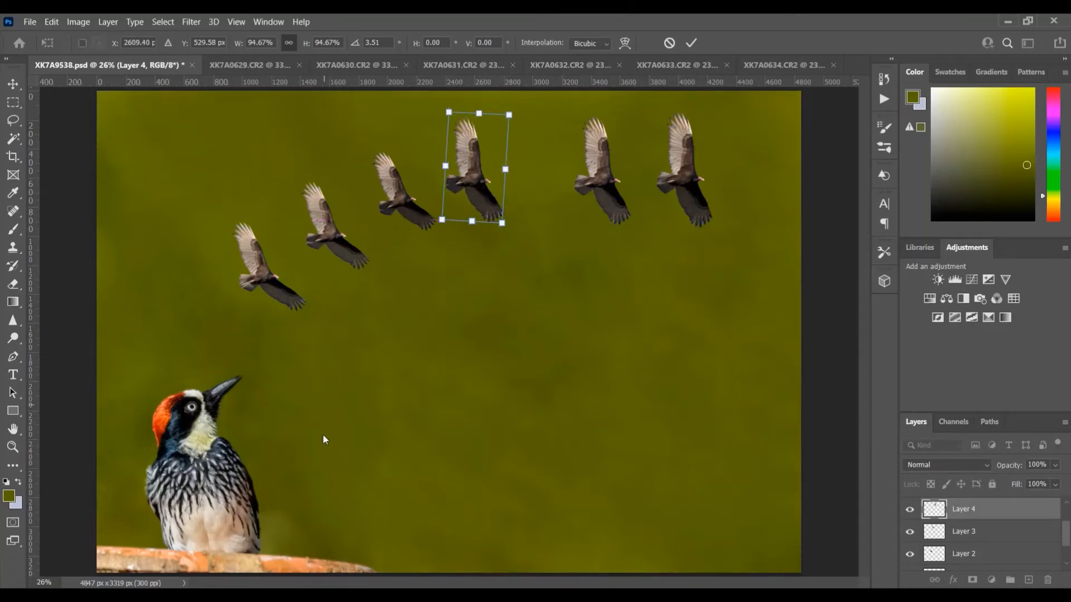
click(12, 430)
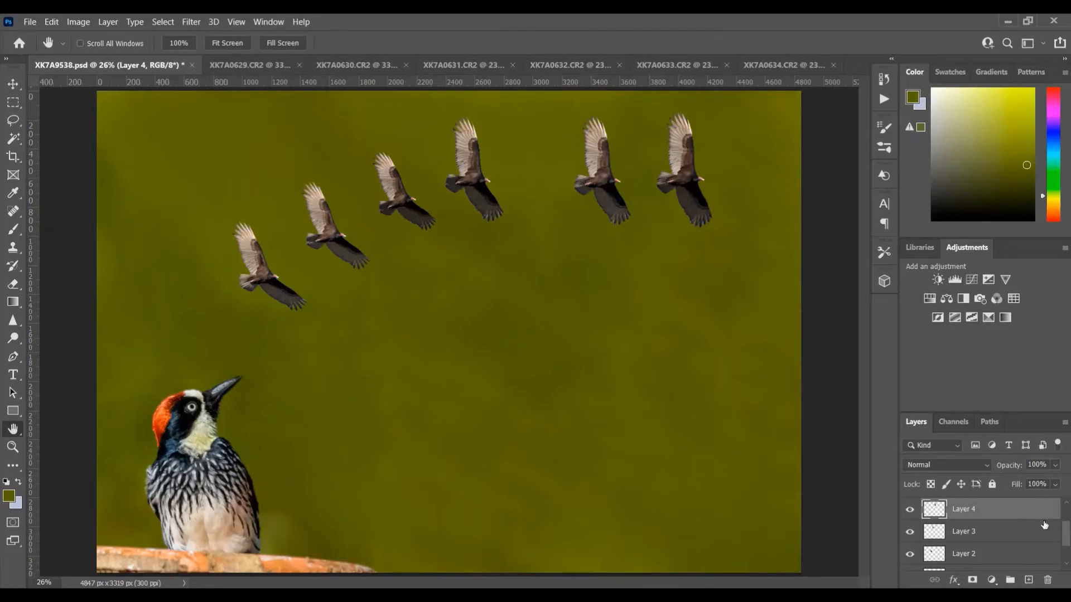
Step: Rotate the fifth vulture on Layer 5 by 8.59° and move it left and slightly up, closer to the fourth one
scroll(1066, 529, up, 1)
scroll(1066, 529, up, 1)
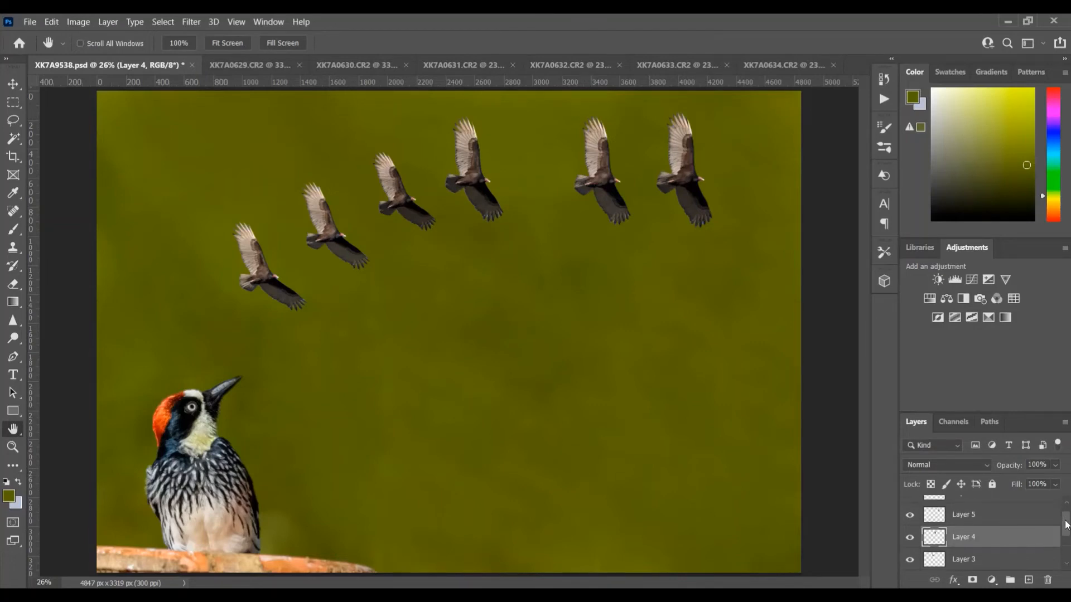
click(987, 516)
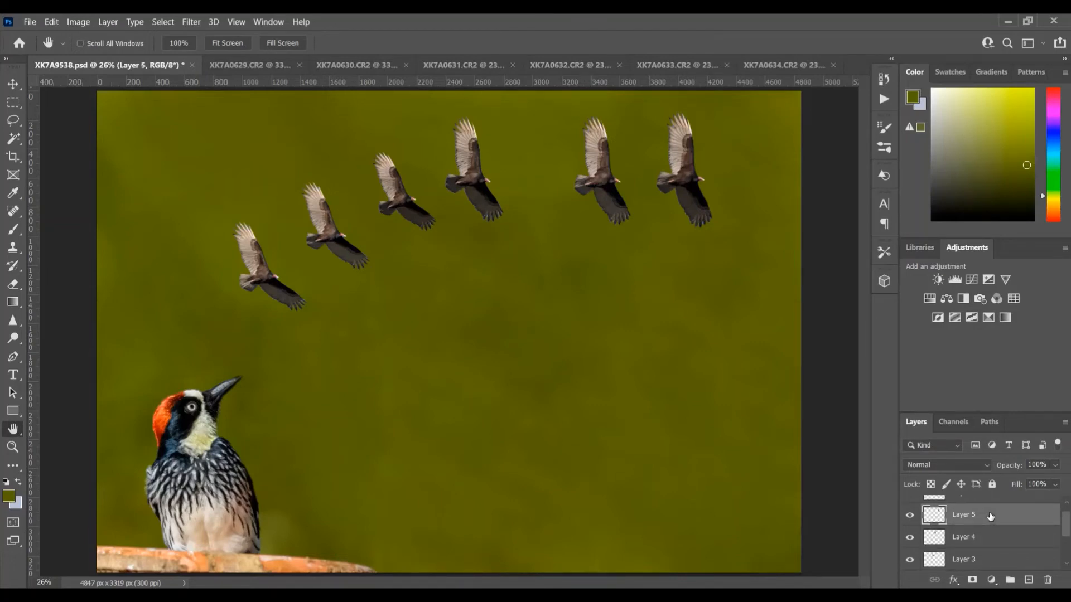
key(ctrl+t)
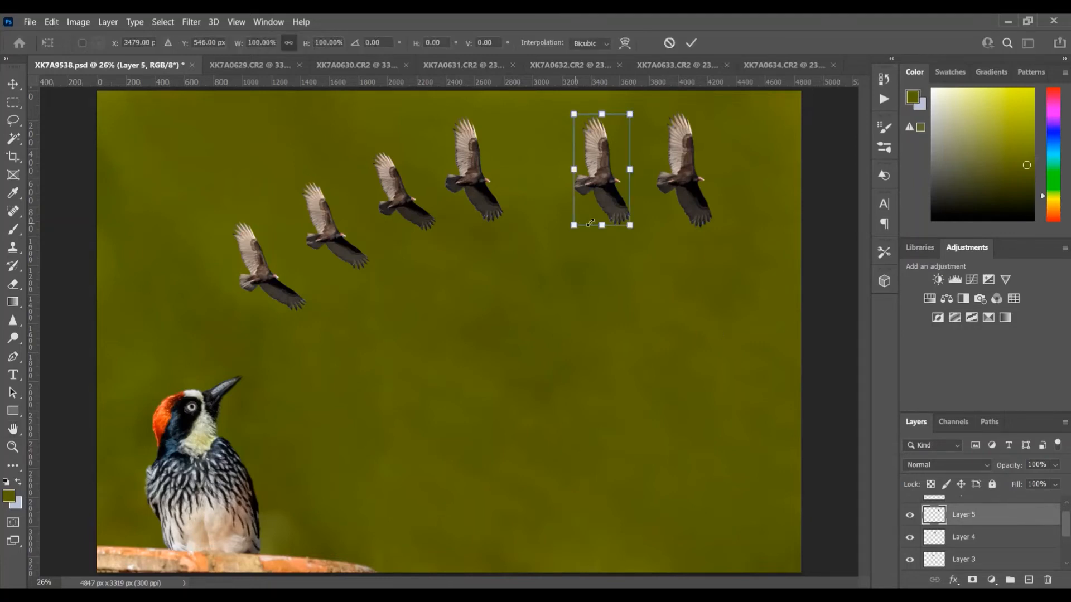
drag(646, 226, 643, 239)
drag(614, 188, 567, 179)
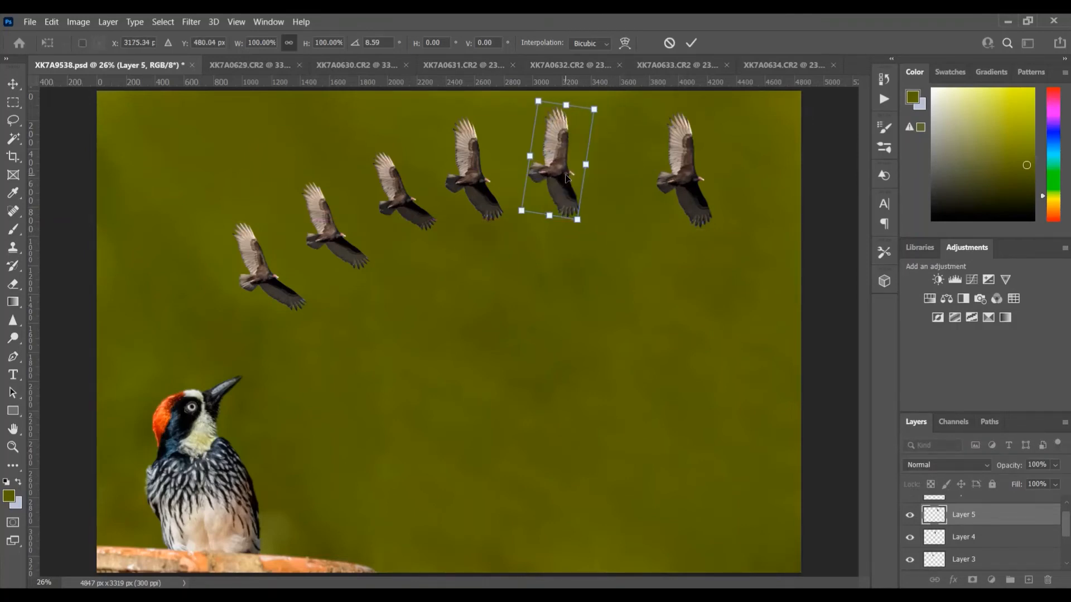
click(12, 429)
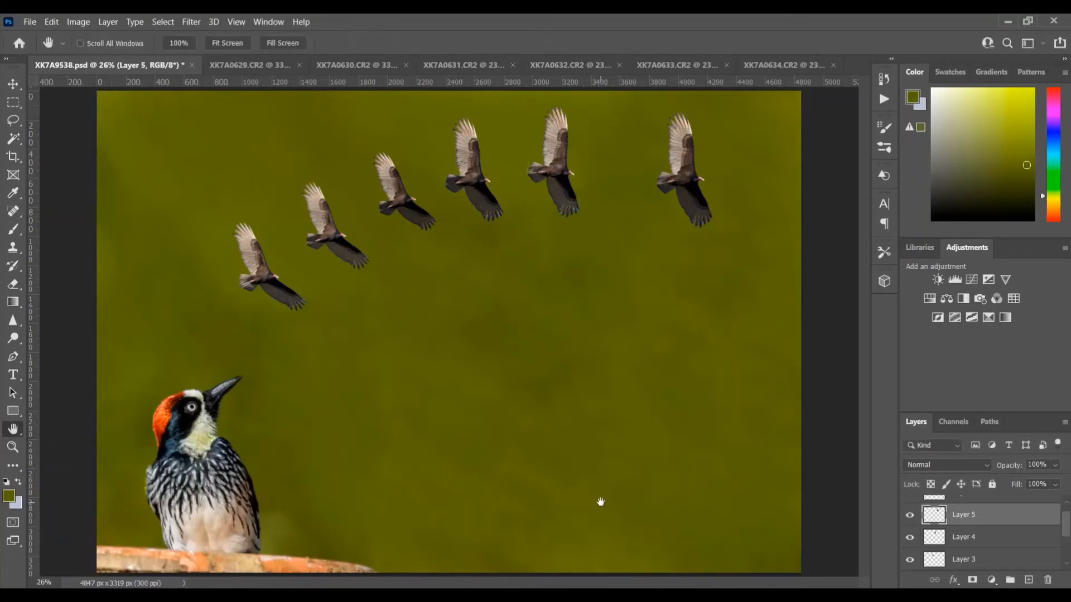
Step: Rotate the sixth vulture on Layer 6 by 9.71°, scale it to 95.65% and move it slightly up and left
scroll(1067, 518, up, 1)
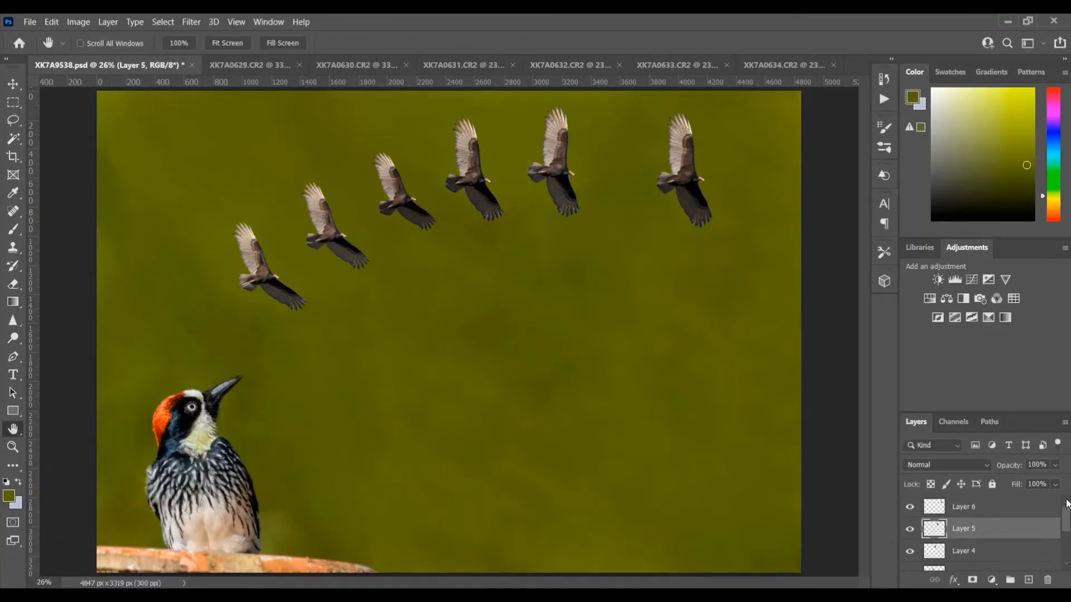
click(974, 508)
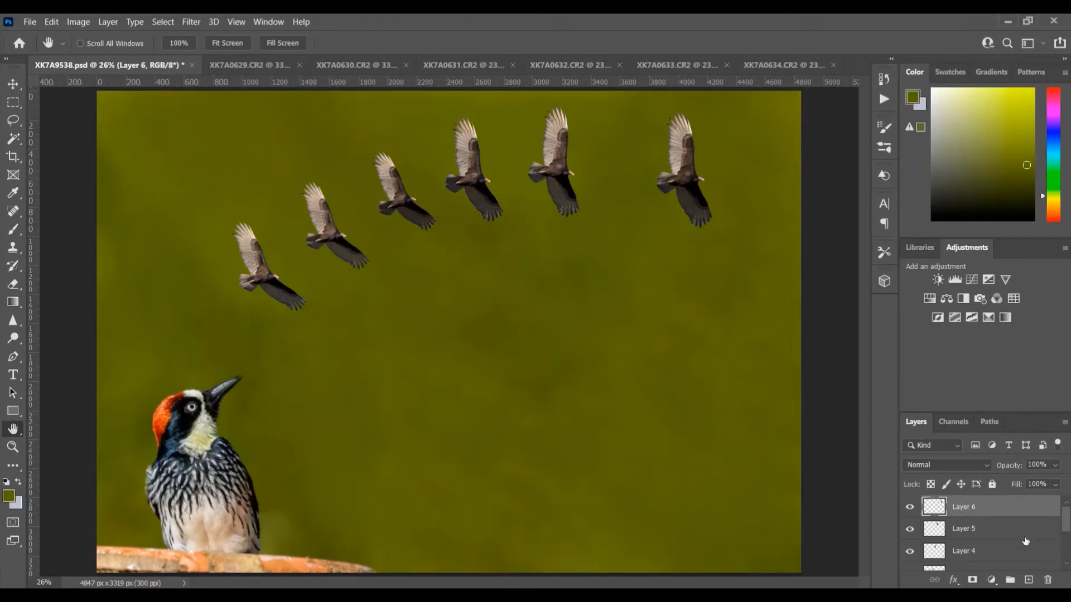
key(ctrl+t)
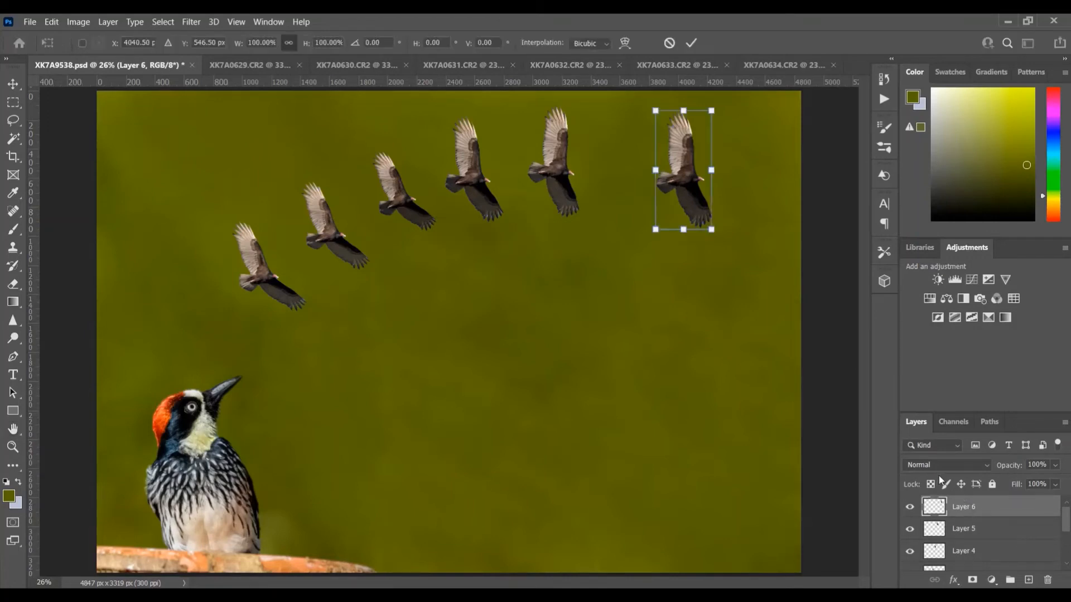
drag(698, 205, 671, 181)
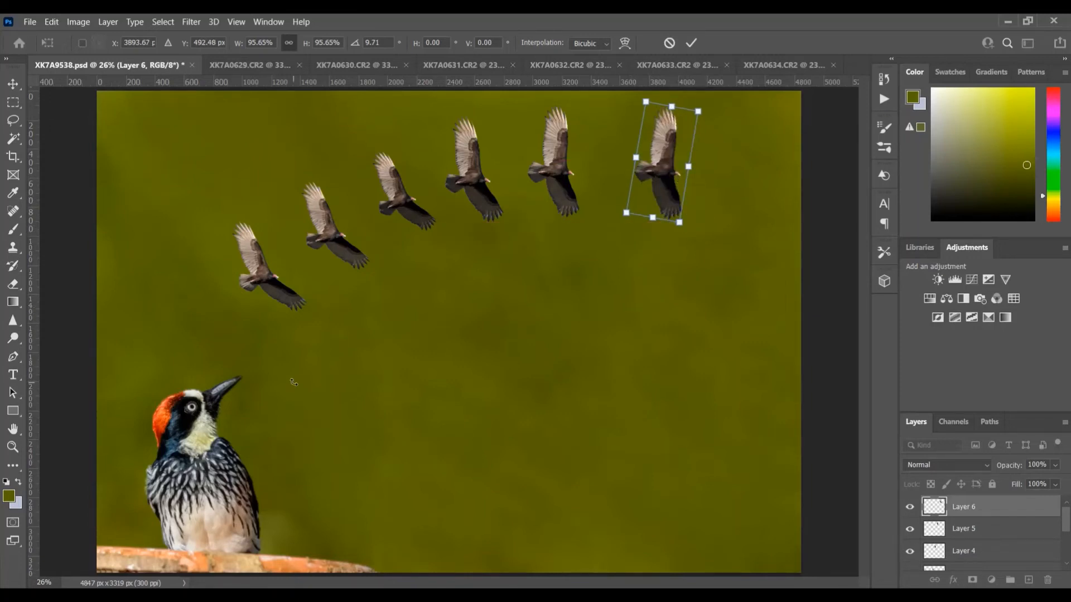
click(13, 429)
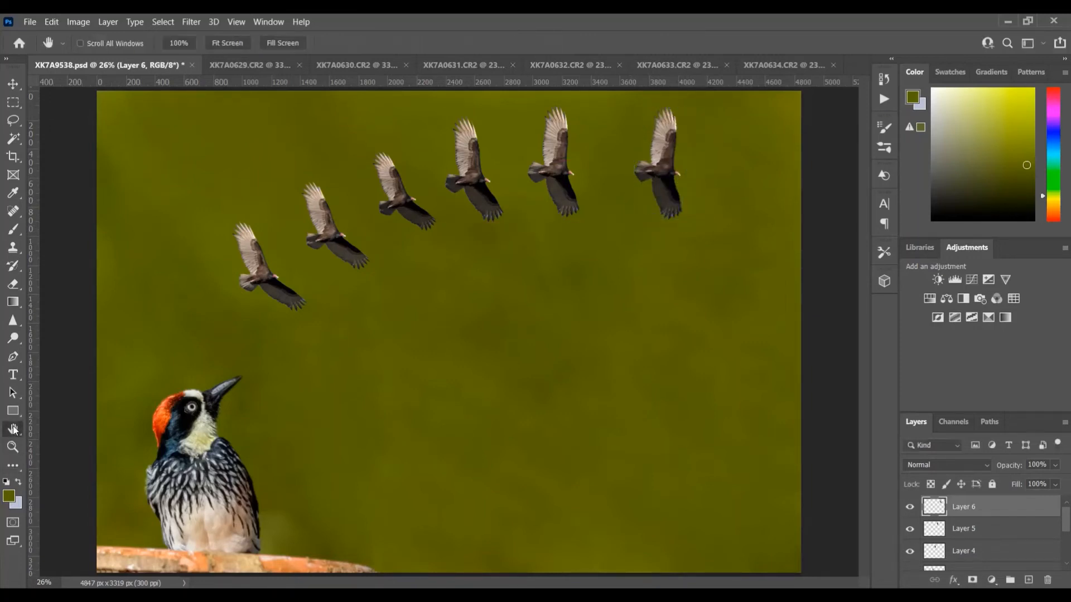
Step: Look through the source photos from XK7A0629.CR2 to XK7A0634.CR2 to compare the vulture's angle in each shot
click(262, 69)
click(361, 69)
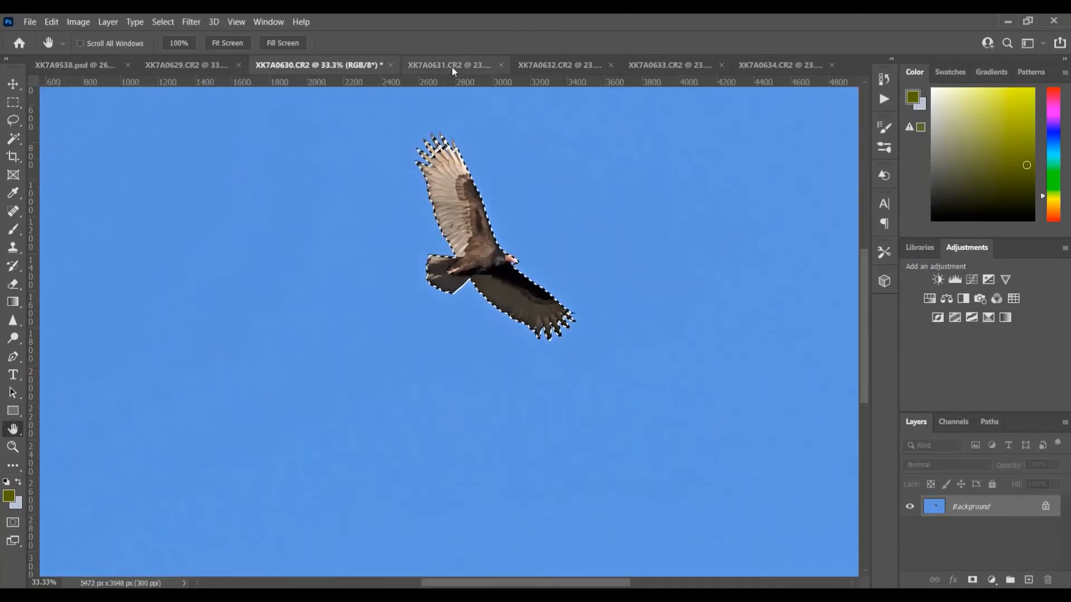
click(453, 67)
click(591, 66)
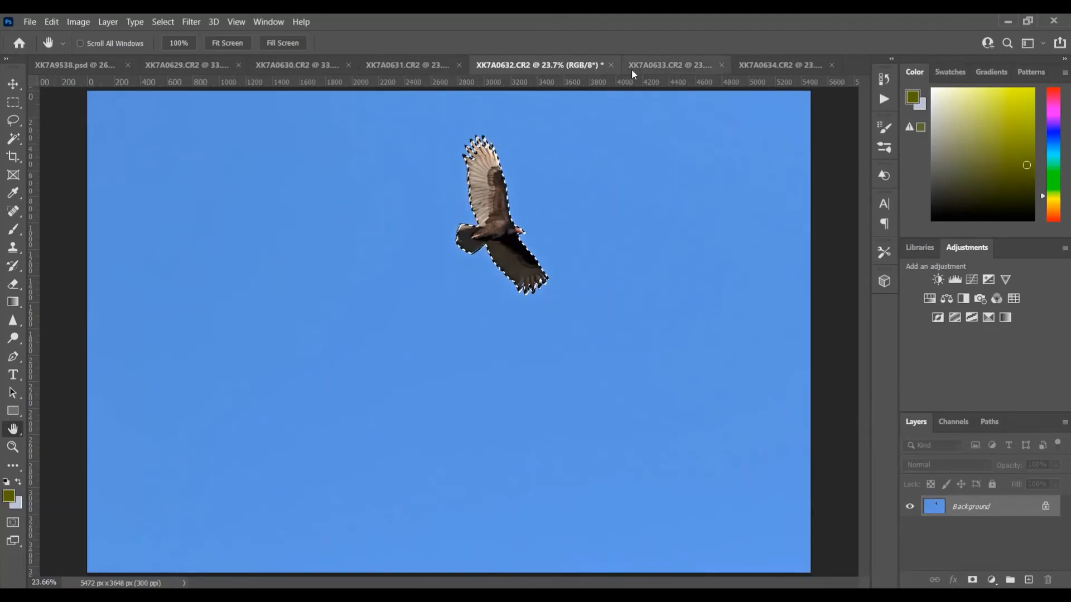
click(655, 65)
click(761, 67)
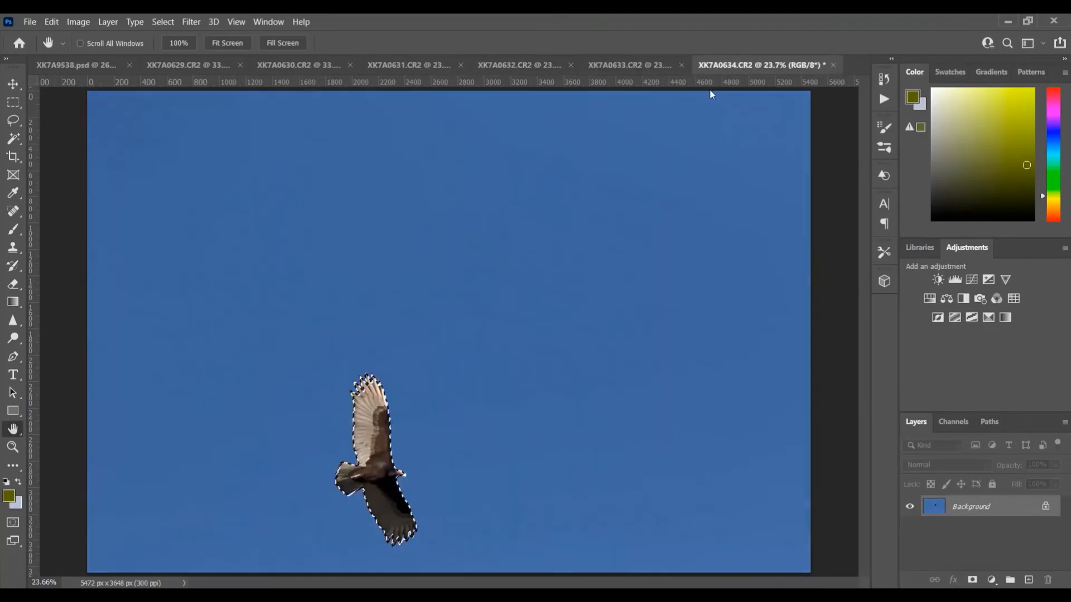
Step: Return to XK7A9538.psd, rotate the fourth vulture on Layer 4 by -7.37° and shift it slightly up and right
click(82, 64)
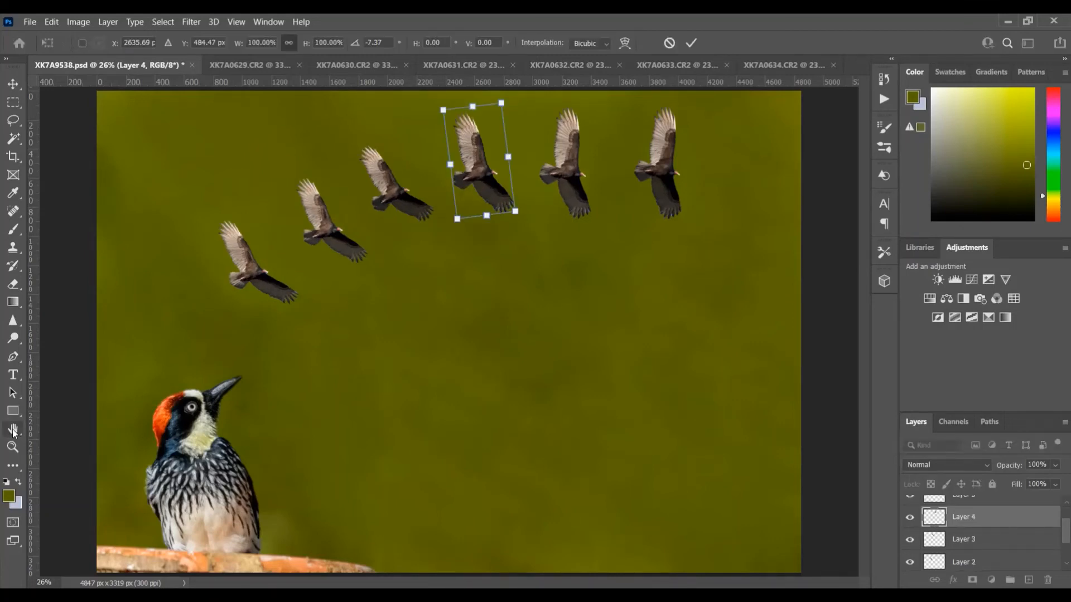
click(14, 431)
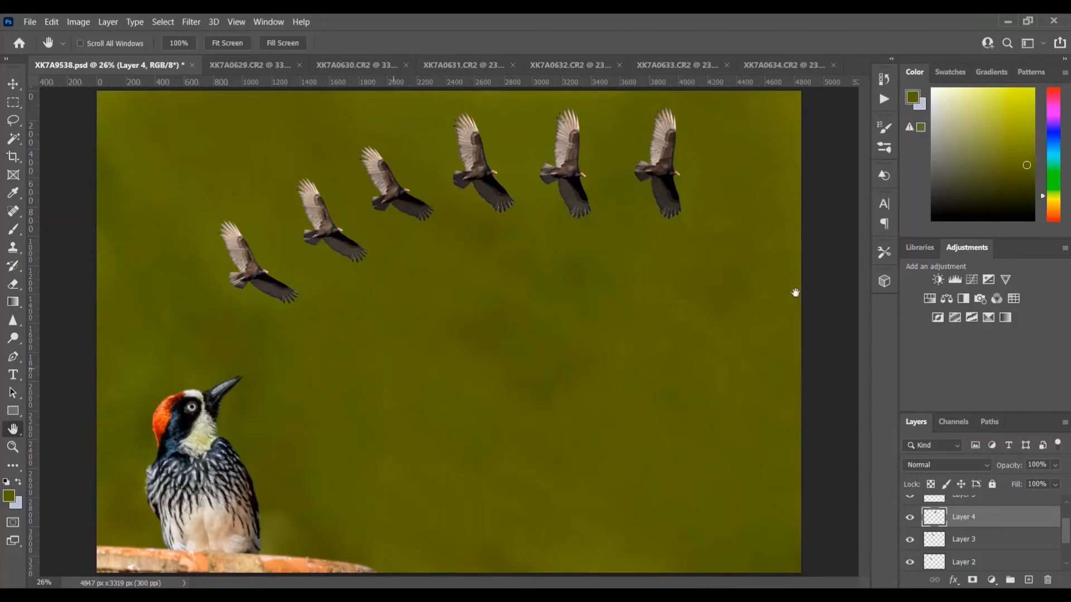
Step: Check the vulture's angle in XK7A0634.CR2, XK7A0633.CR2 and XK7A0632.CR2 against the composite, and return to XK7A9538.psd
click(803, 65)
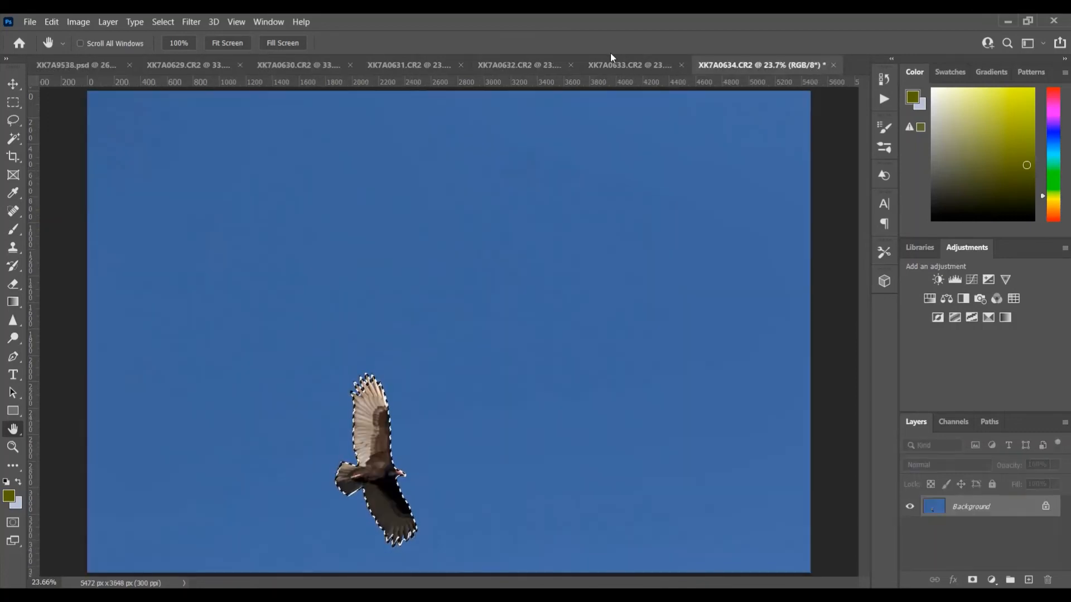
click(621, 64)
click(533, 65)
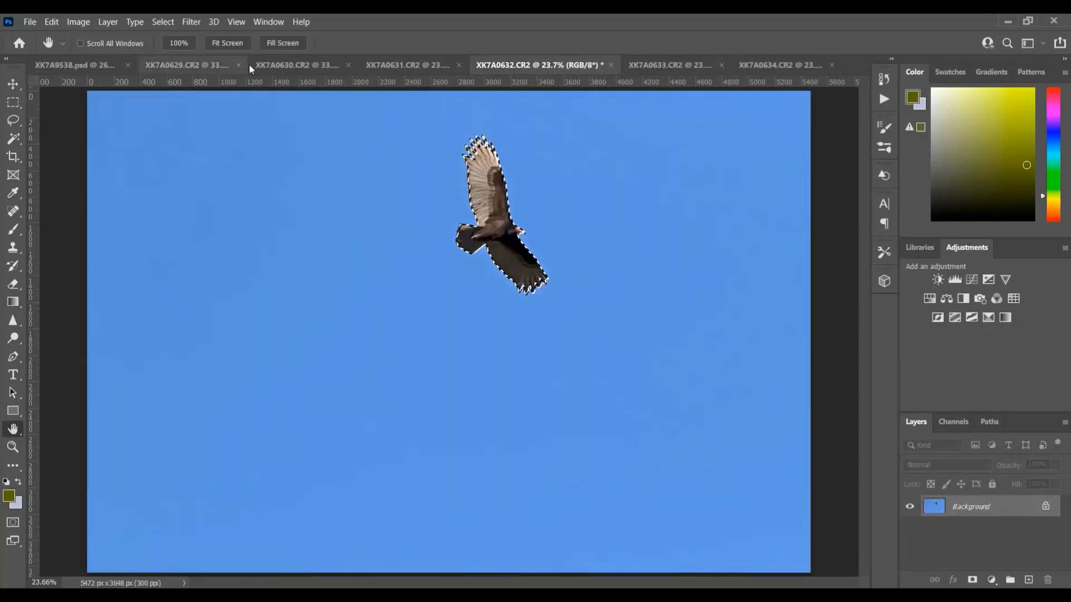
click(49, 63)
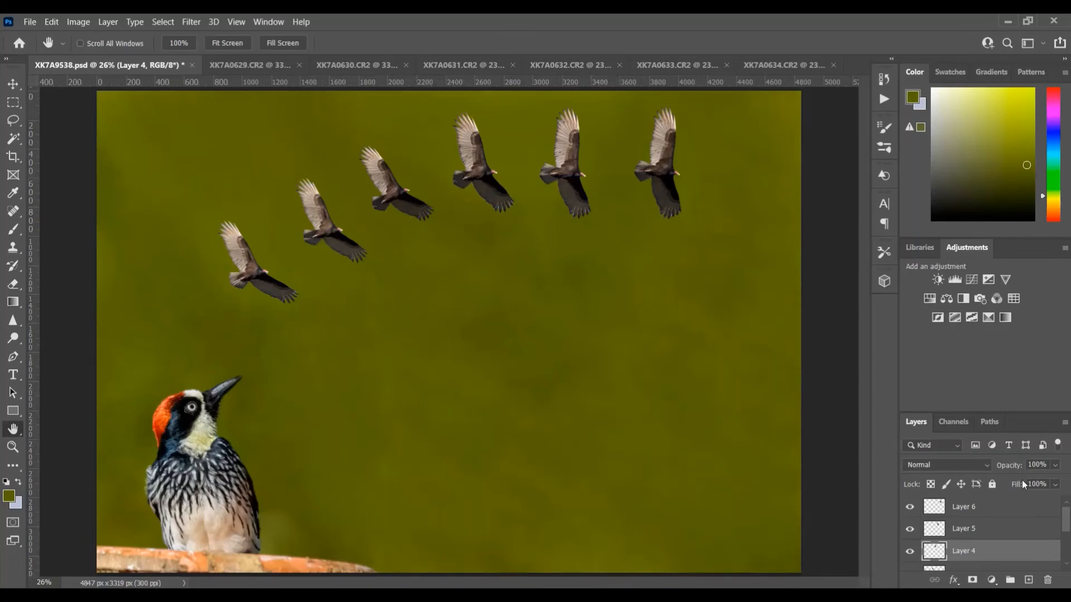
Step: Flatten all layers of XK7A9538.psd into a single background
mouse_move(1066, 519)
mouse_down()
mouse_move(1066, 550)
mouse_move(1064, 503)
mouse_up()
click(103, 22)
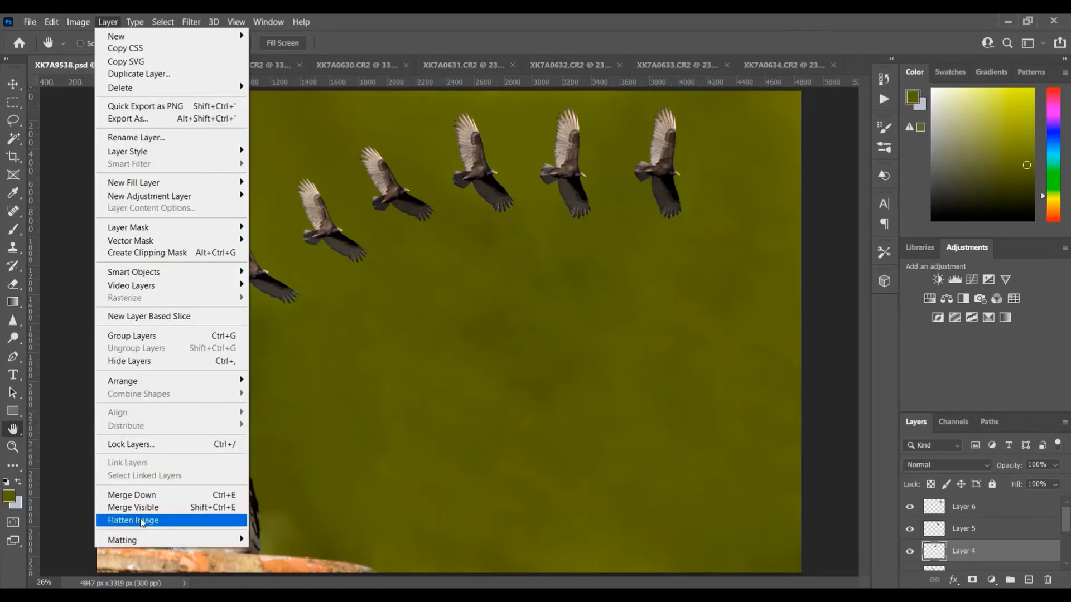
click(141, 521)
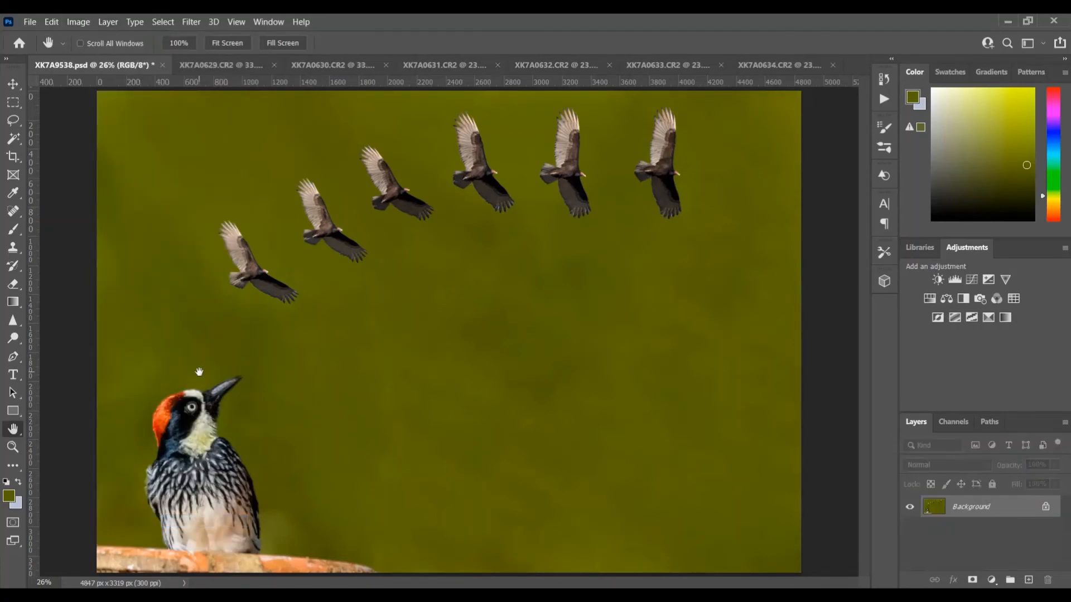
Step: Apply a Brightness/Contrast adjustment to the flattened image with brightness 10 and contrast 8
click(114, 22)
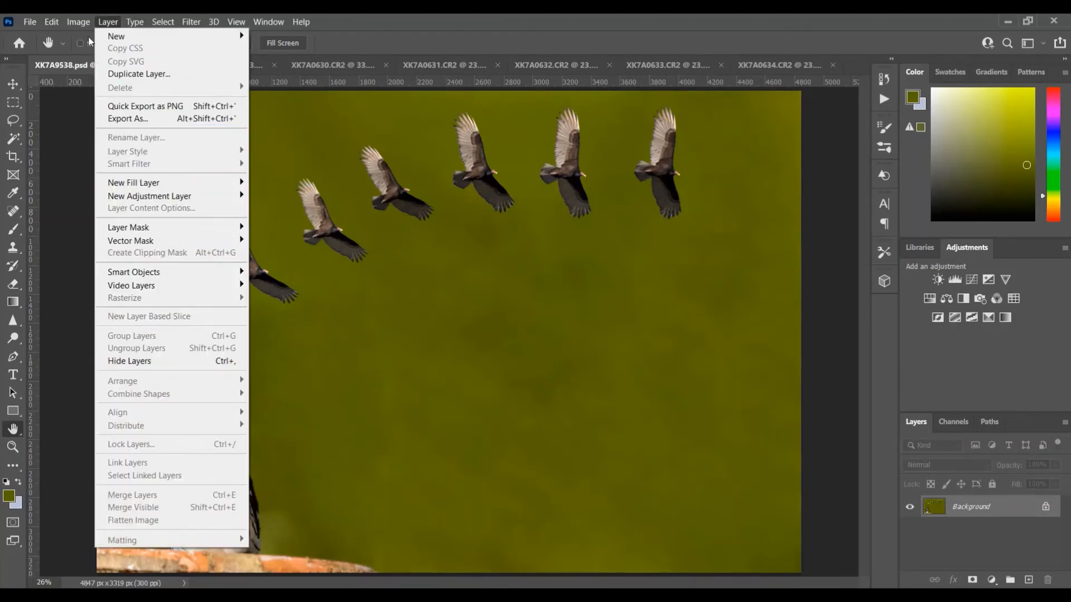
mouse_move(78, 19)
mouse_move(106, 55)
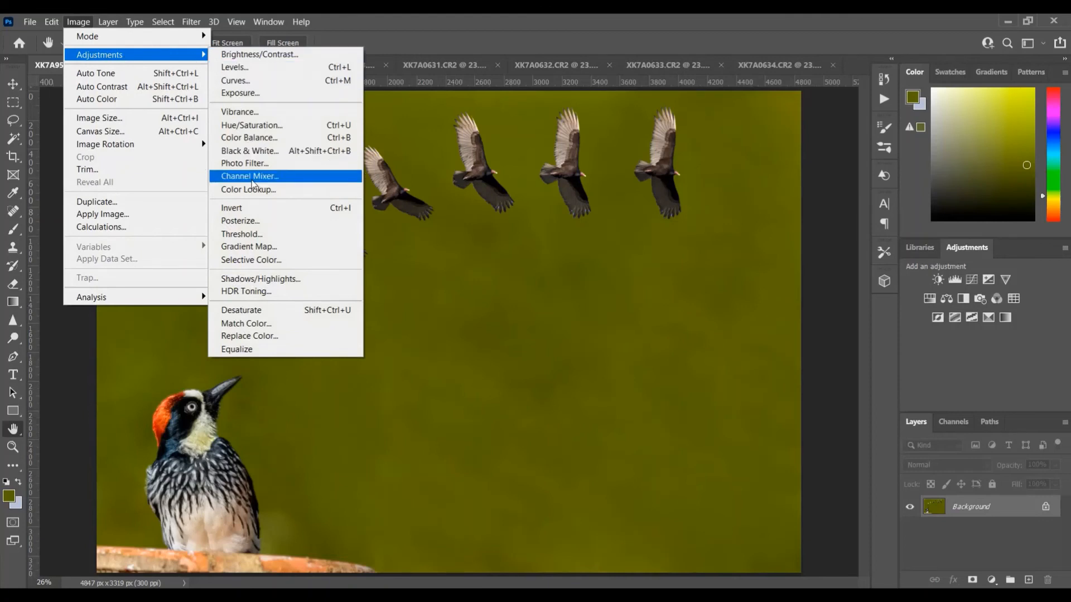
click(276, 54)
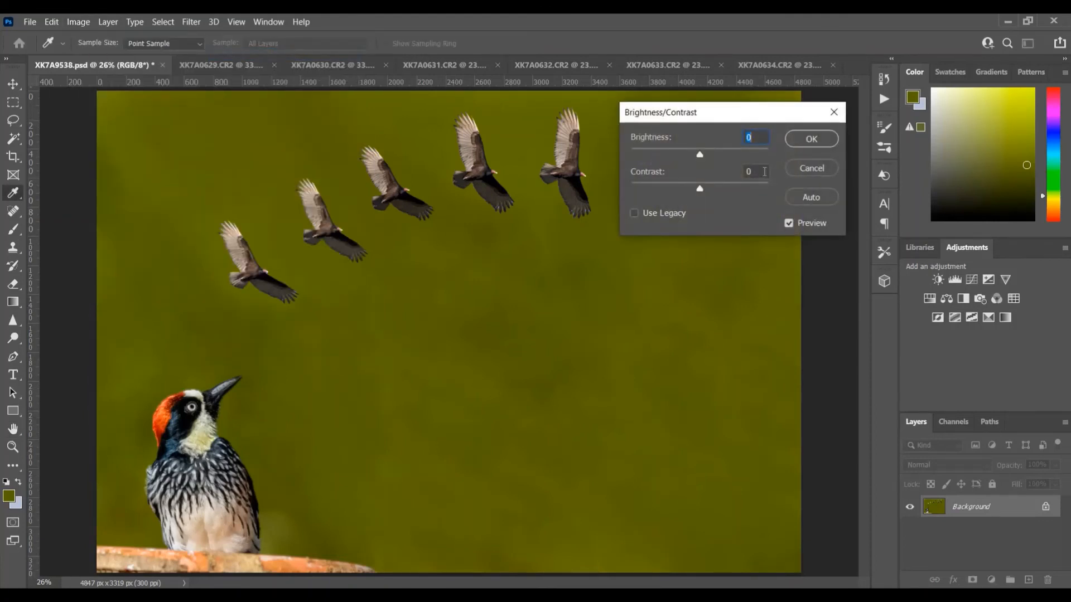
key(Up)
key(Up)
key(Up)
key(Up)
key(Up)
key(Up)
click(767, 138)
text(8)
key(Up)
key(Up)
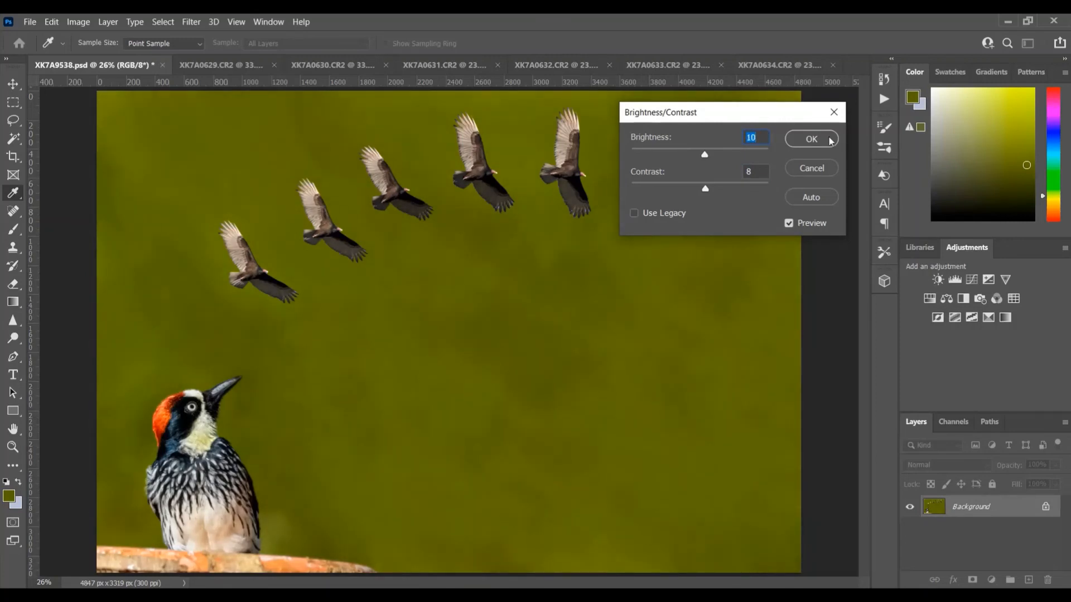
click(762, 172)
key(Up)
key(Up)
key(Up)
key(Up)
key(Return)
key(h)
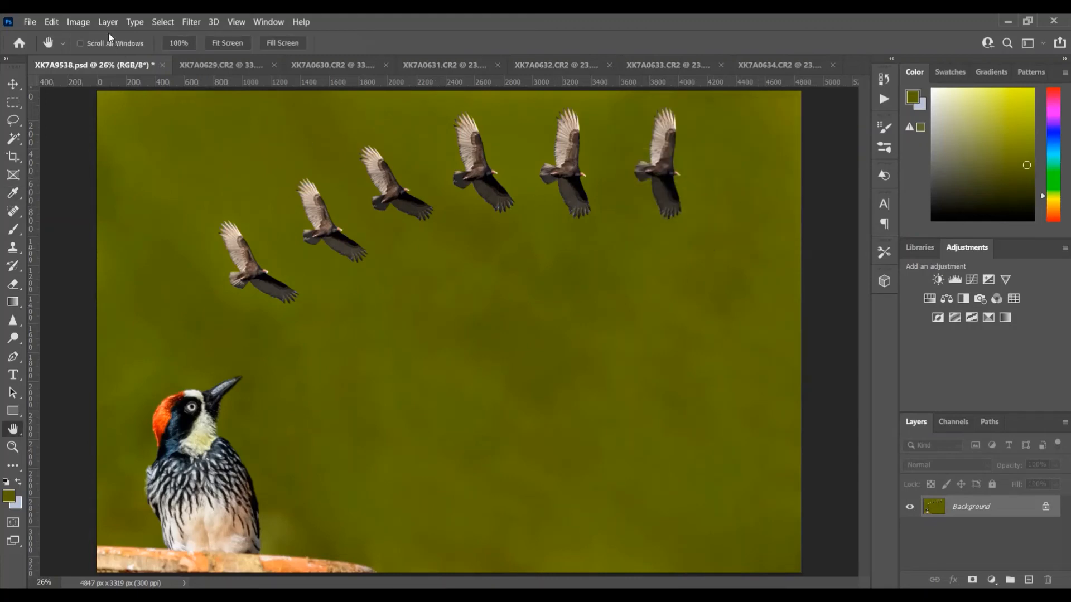
Step: Raise the vibrance of the whole image slightly with a Vibrance adjustment
click(88, 21)
mouse_move(99, 56)
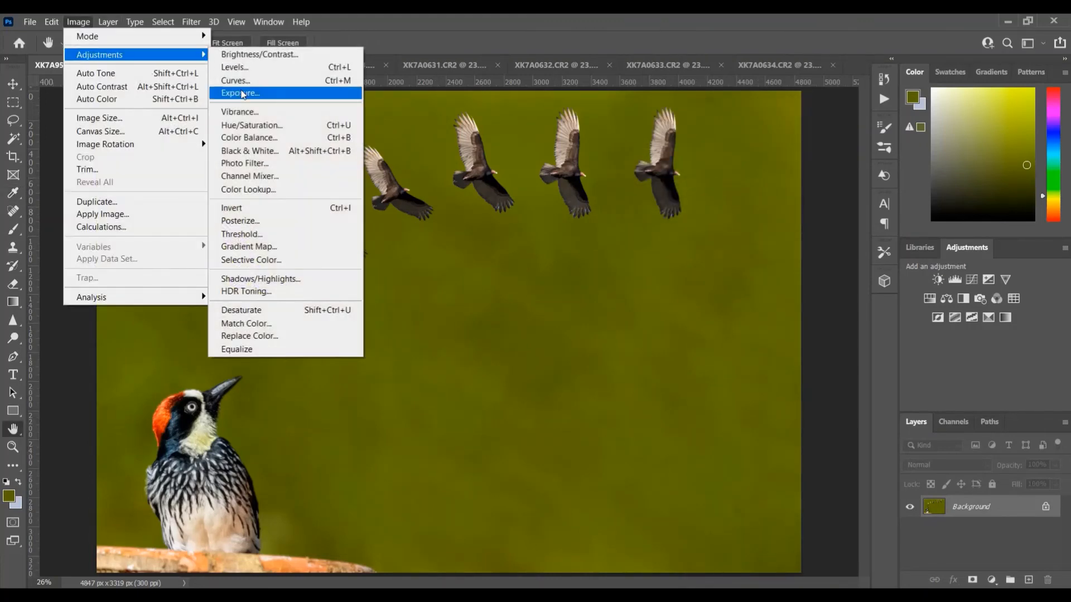
click(249, 115)
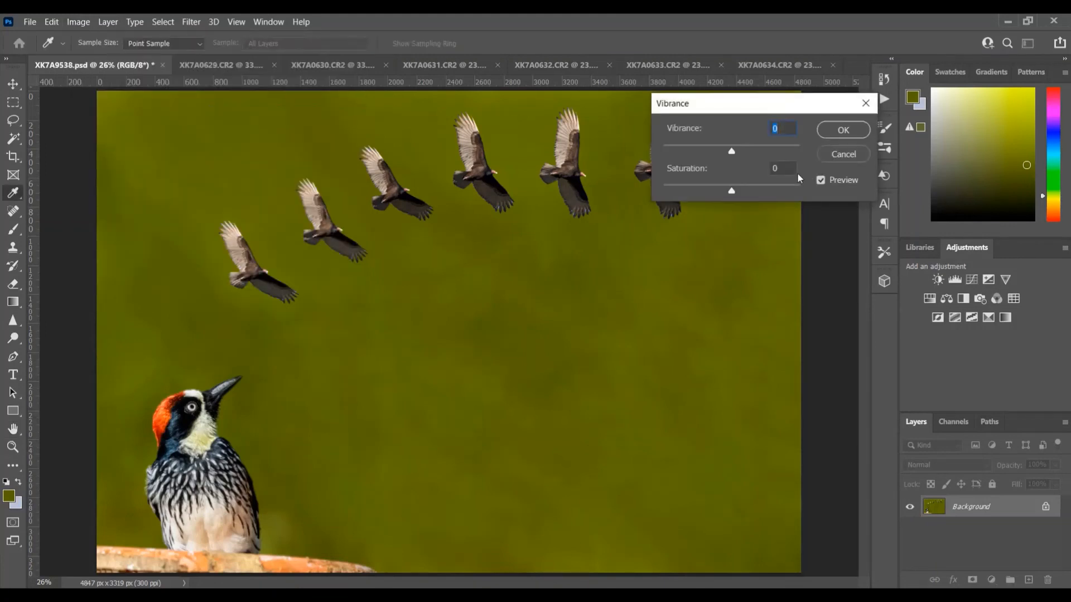
key(Up)
key(Up)
key(Up)
key(Up)
key(Up)
click(843, 130)
key(h)
Step: Apply a Selective Color adjustment to the Reds, slightly increasing their black and magenta amounts
click(78, 22)
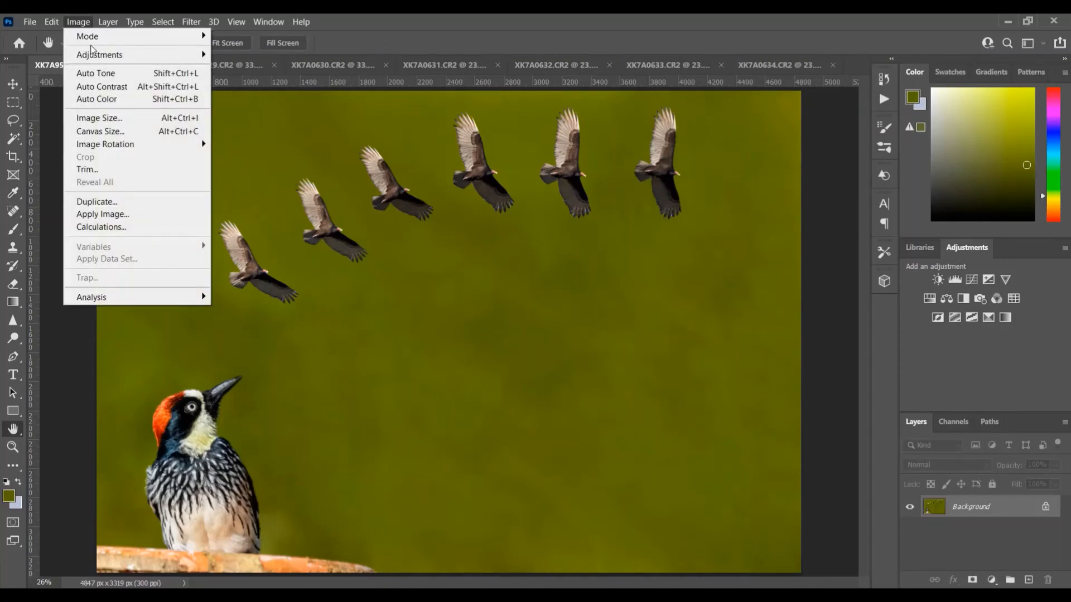
mouse_move(128, 54)
click(282, 260)
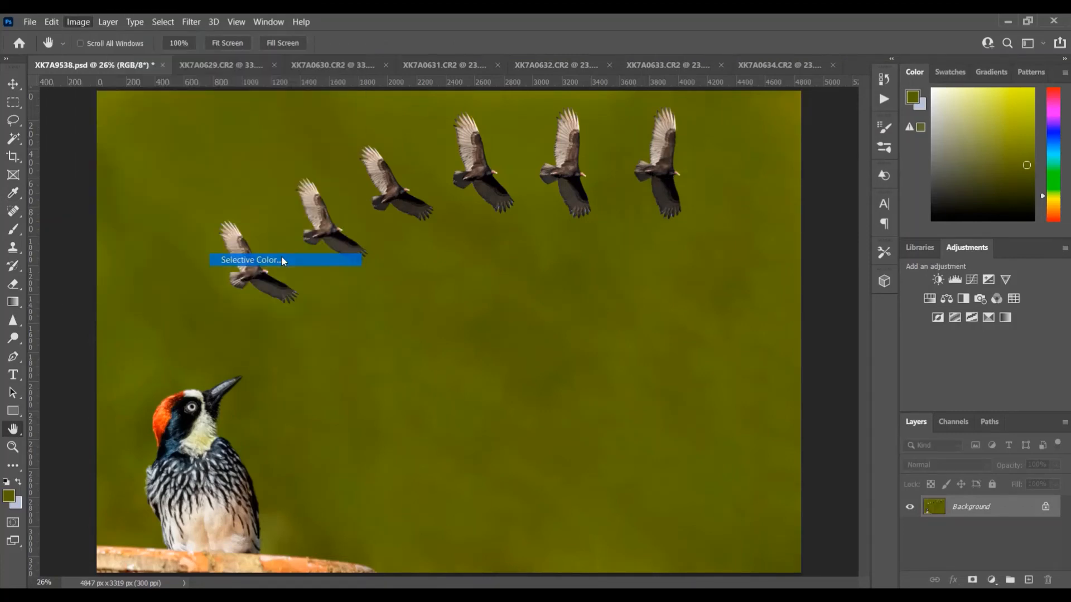
click(867, 296)
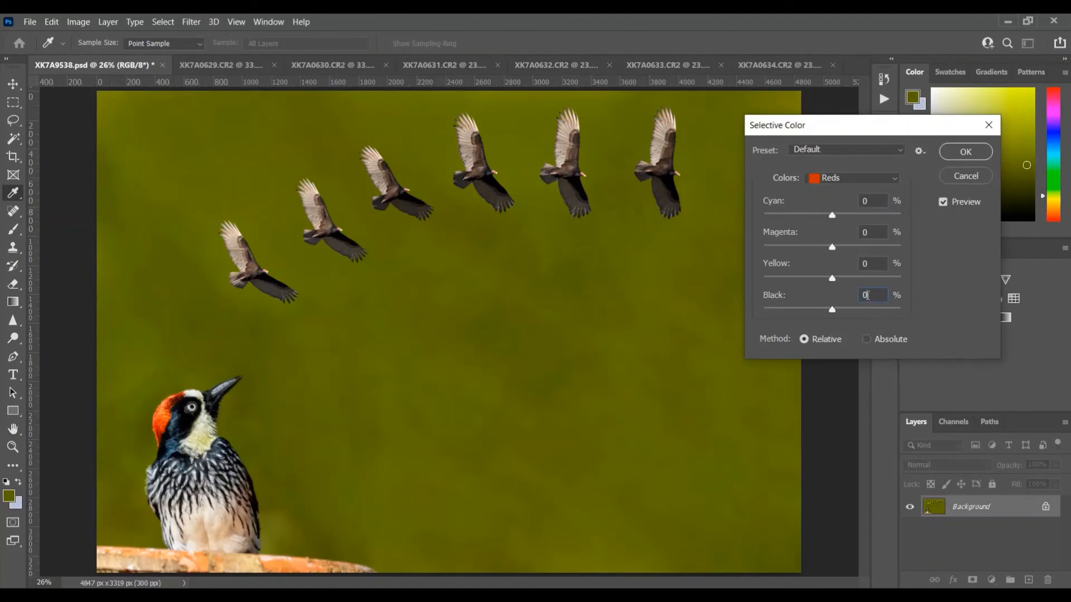
key(Up)
key(Up)
key(Up)
key(Up)
key(Up)
key(Up)
key(Up)
click(885, 233)
key(Up)
key(Up)
key(Up)
key(Up)
key(Up)
click(966, 153)
key(h)
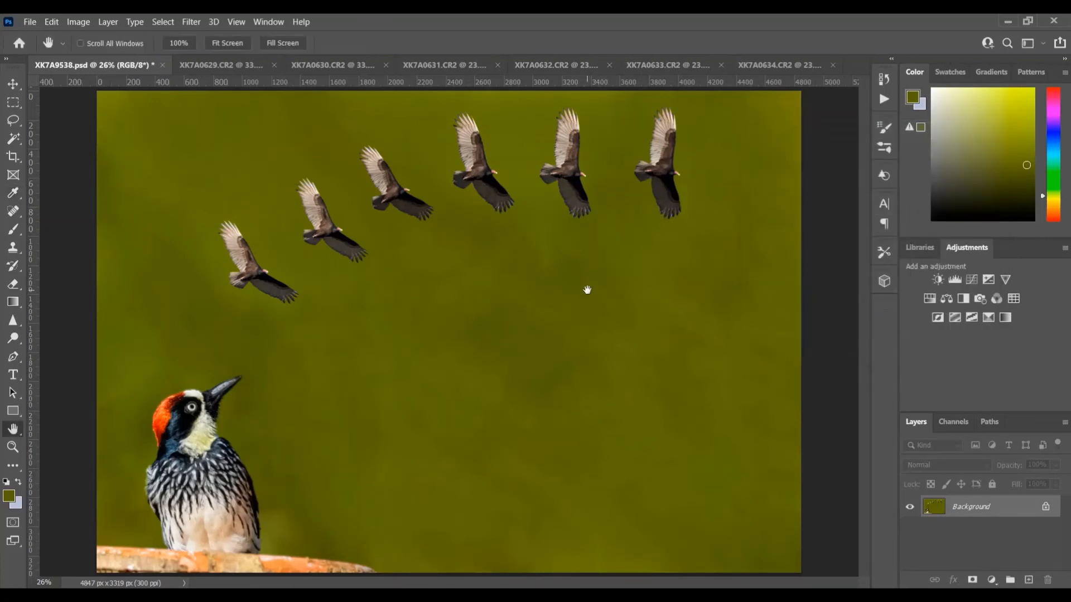
Step: Clean up the blue fringing at the vultures' lower wing tips with the Clone Stamp, sampling the adjacent green background, and view the whole image
key(ctrl+plus)
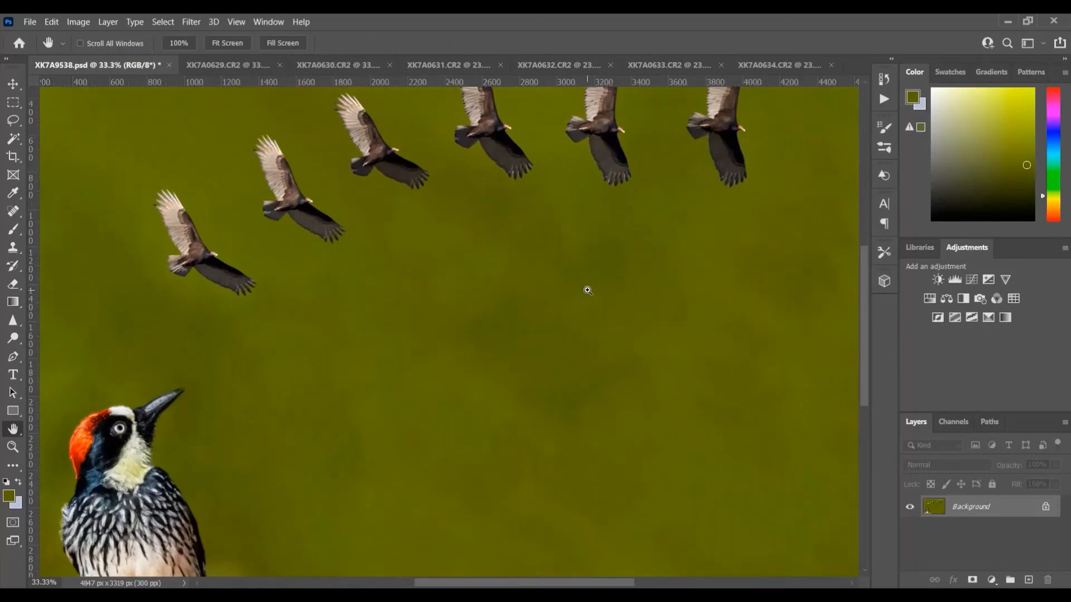
key(ctrl+plus)
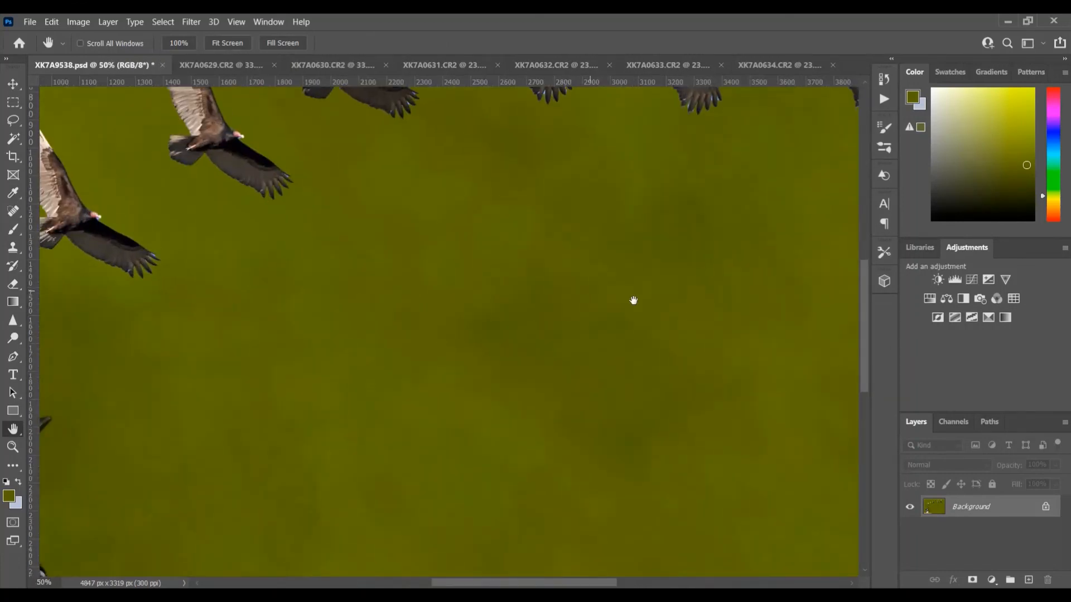
drag(574, 210, 466, 354)
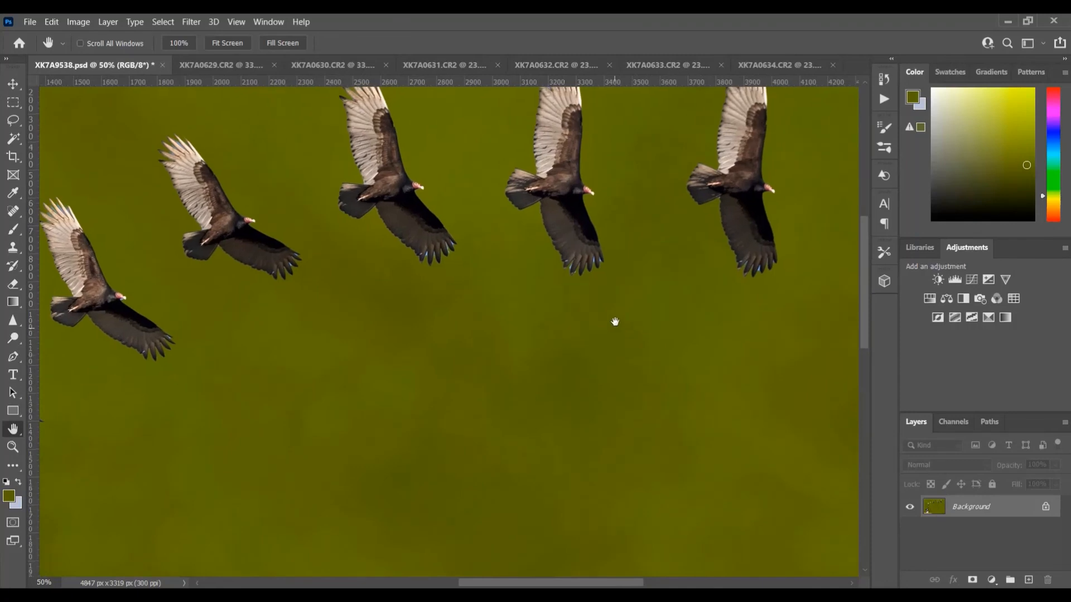
drag(614, 320, 588, 313)
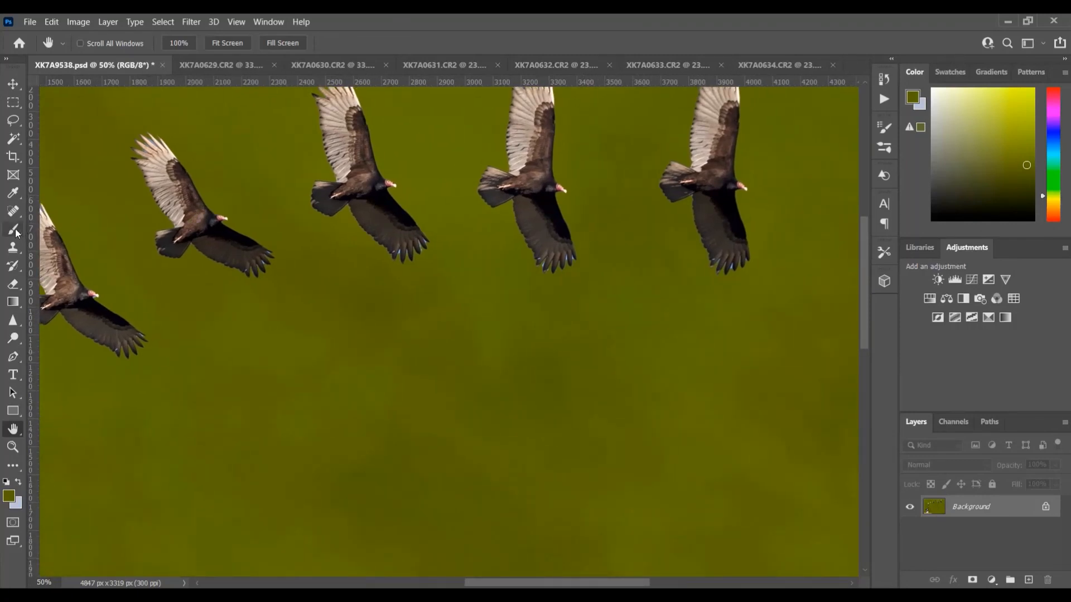
click(13, 247)
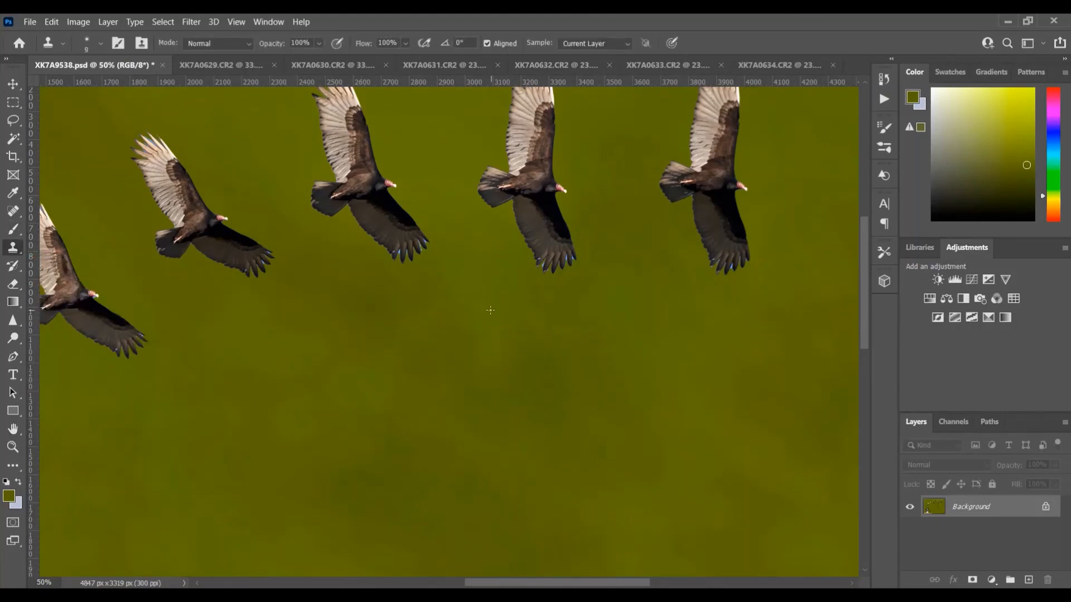
key(bracketright)
key(bracketright)
alt+click(738, 280)
drag(734, 264, 731, 270)
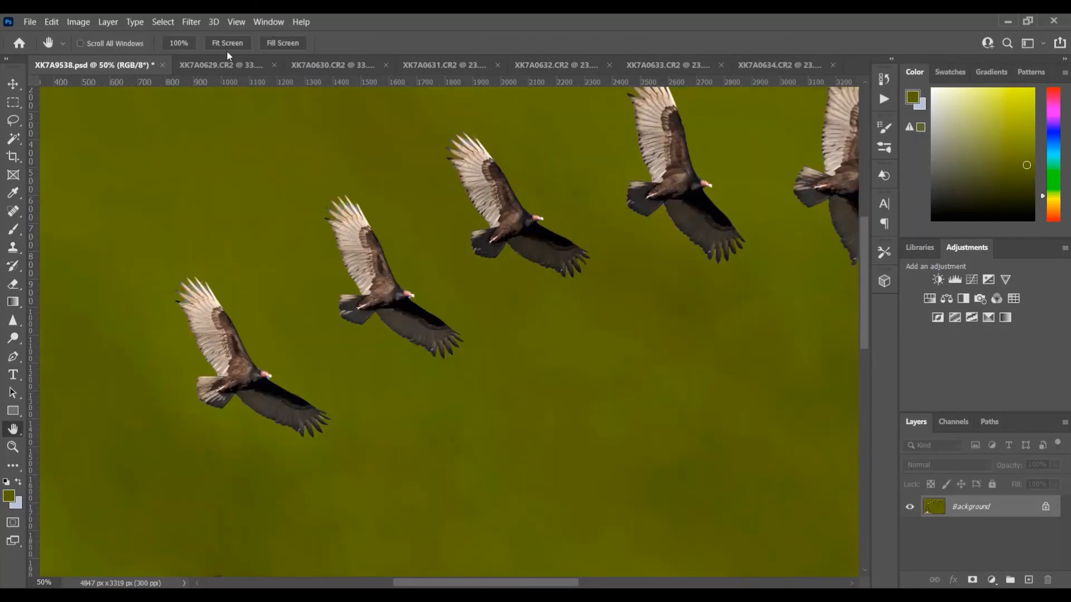
click(228, 44)
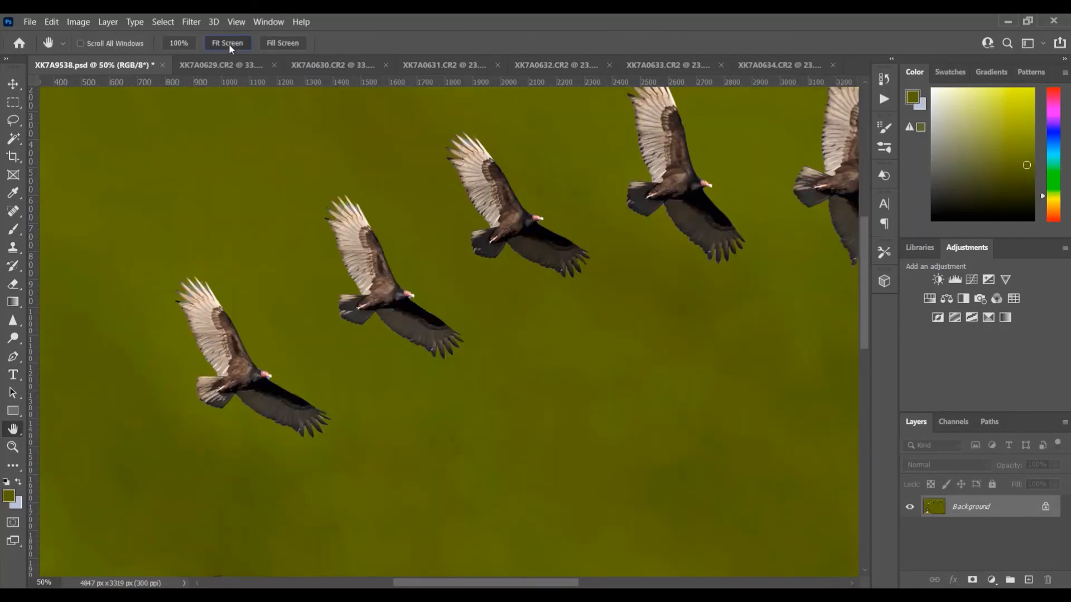